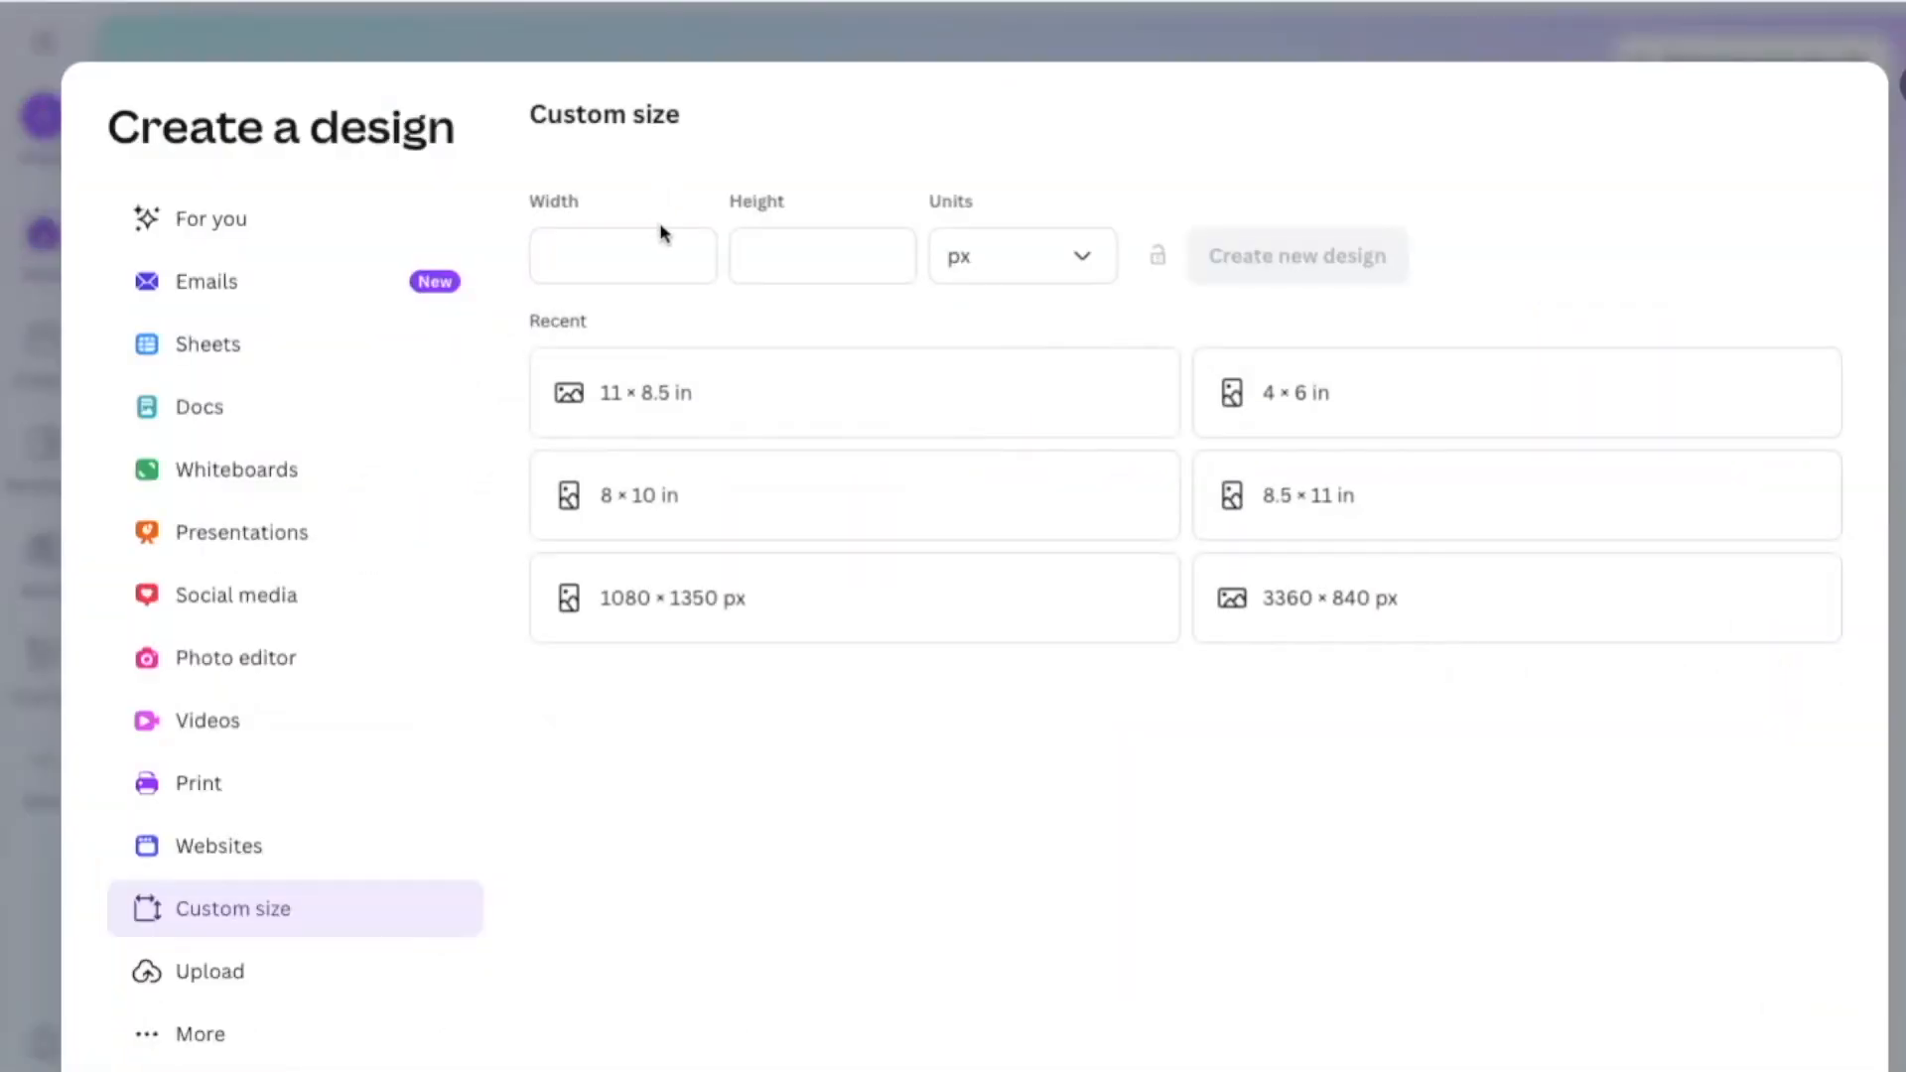
Create a new custom-size design 2700 px wide and 2025 px high
click(656, 241)
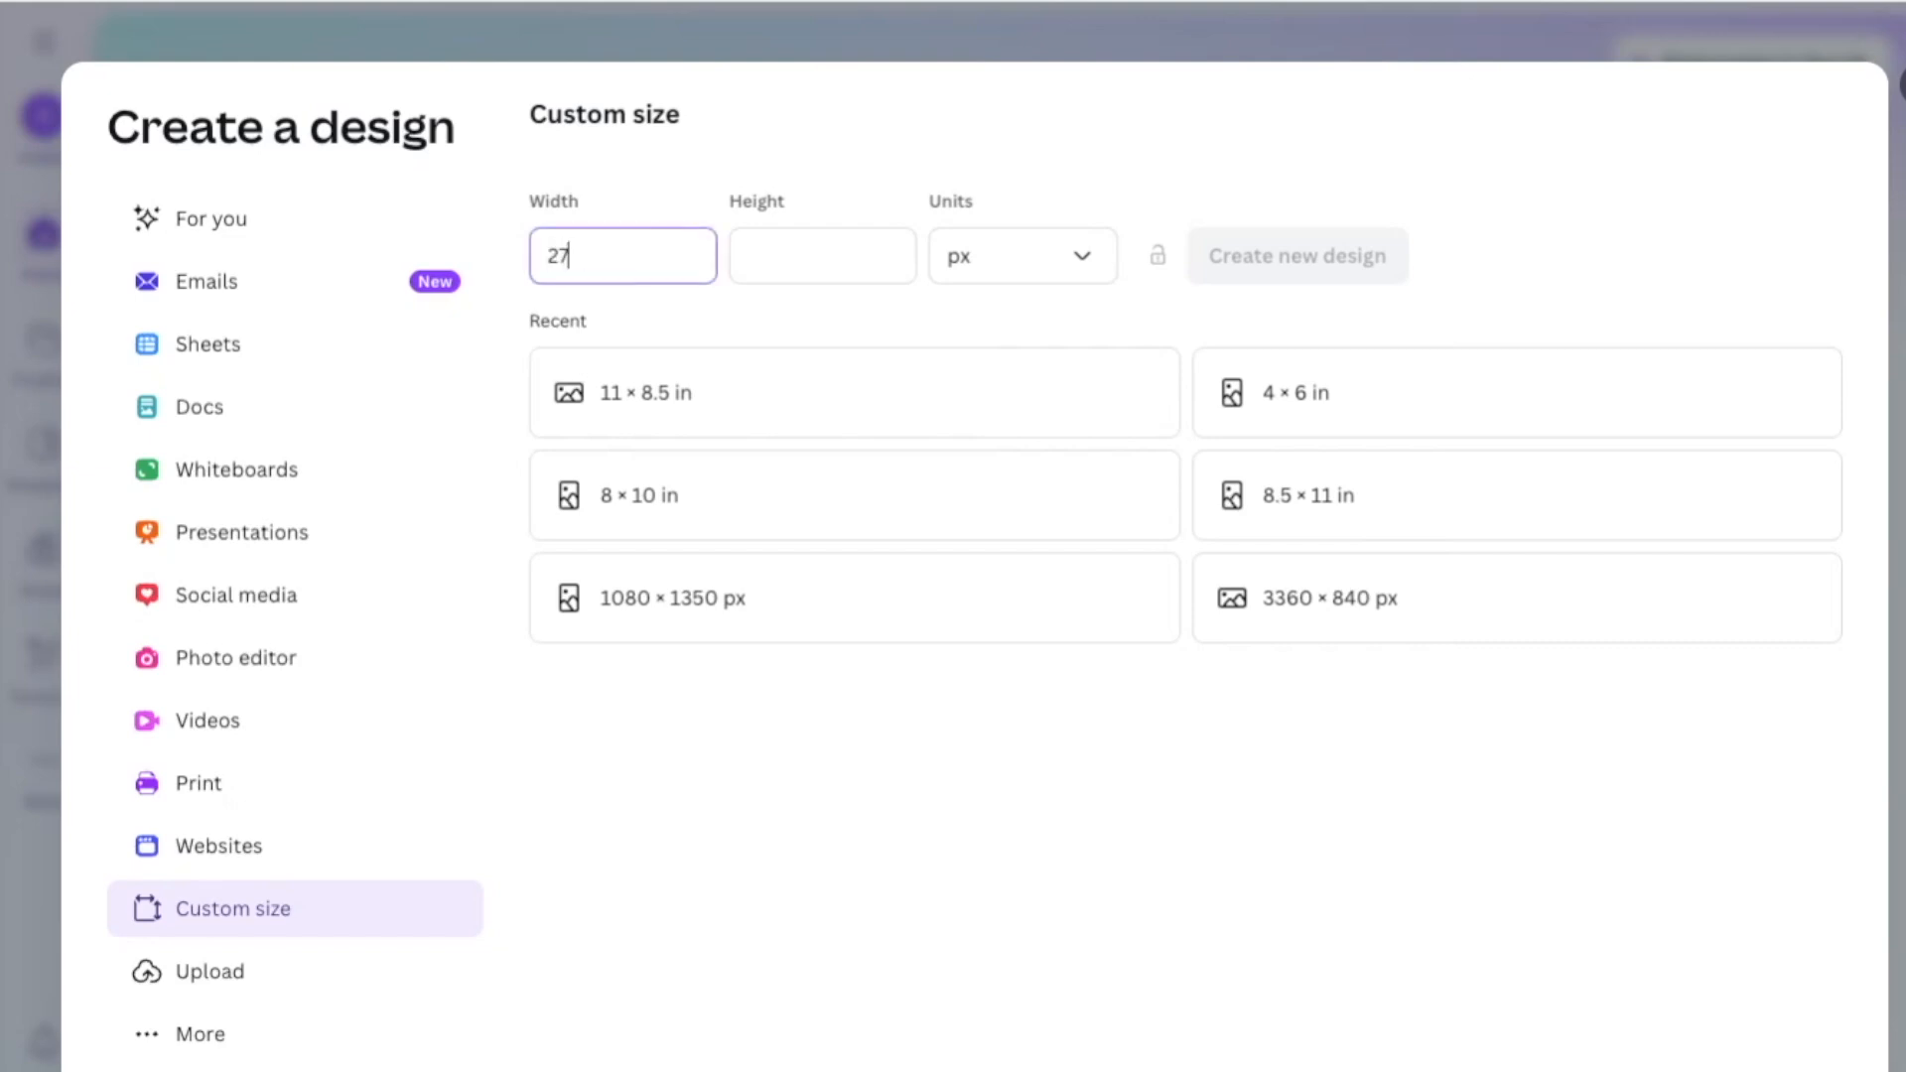
click(802, 255)
text(202)
click(1052, 257)
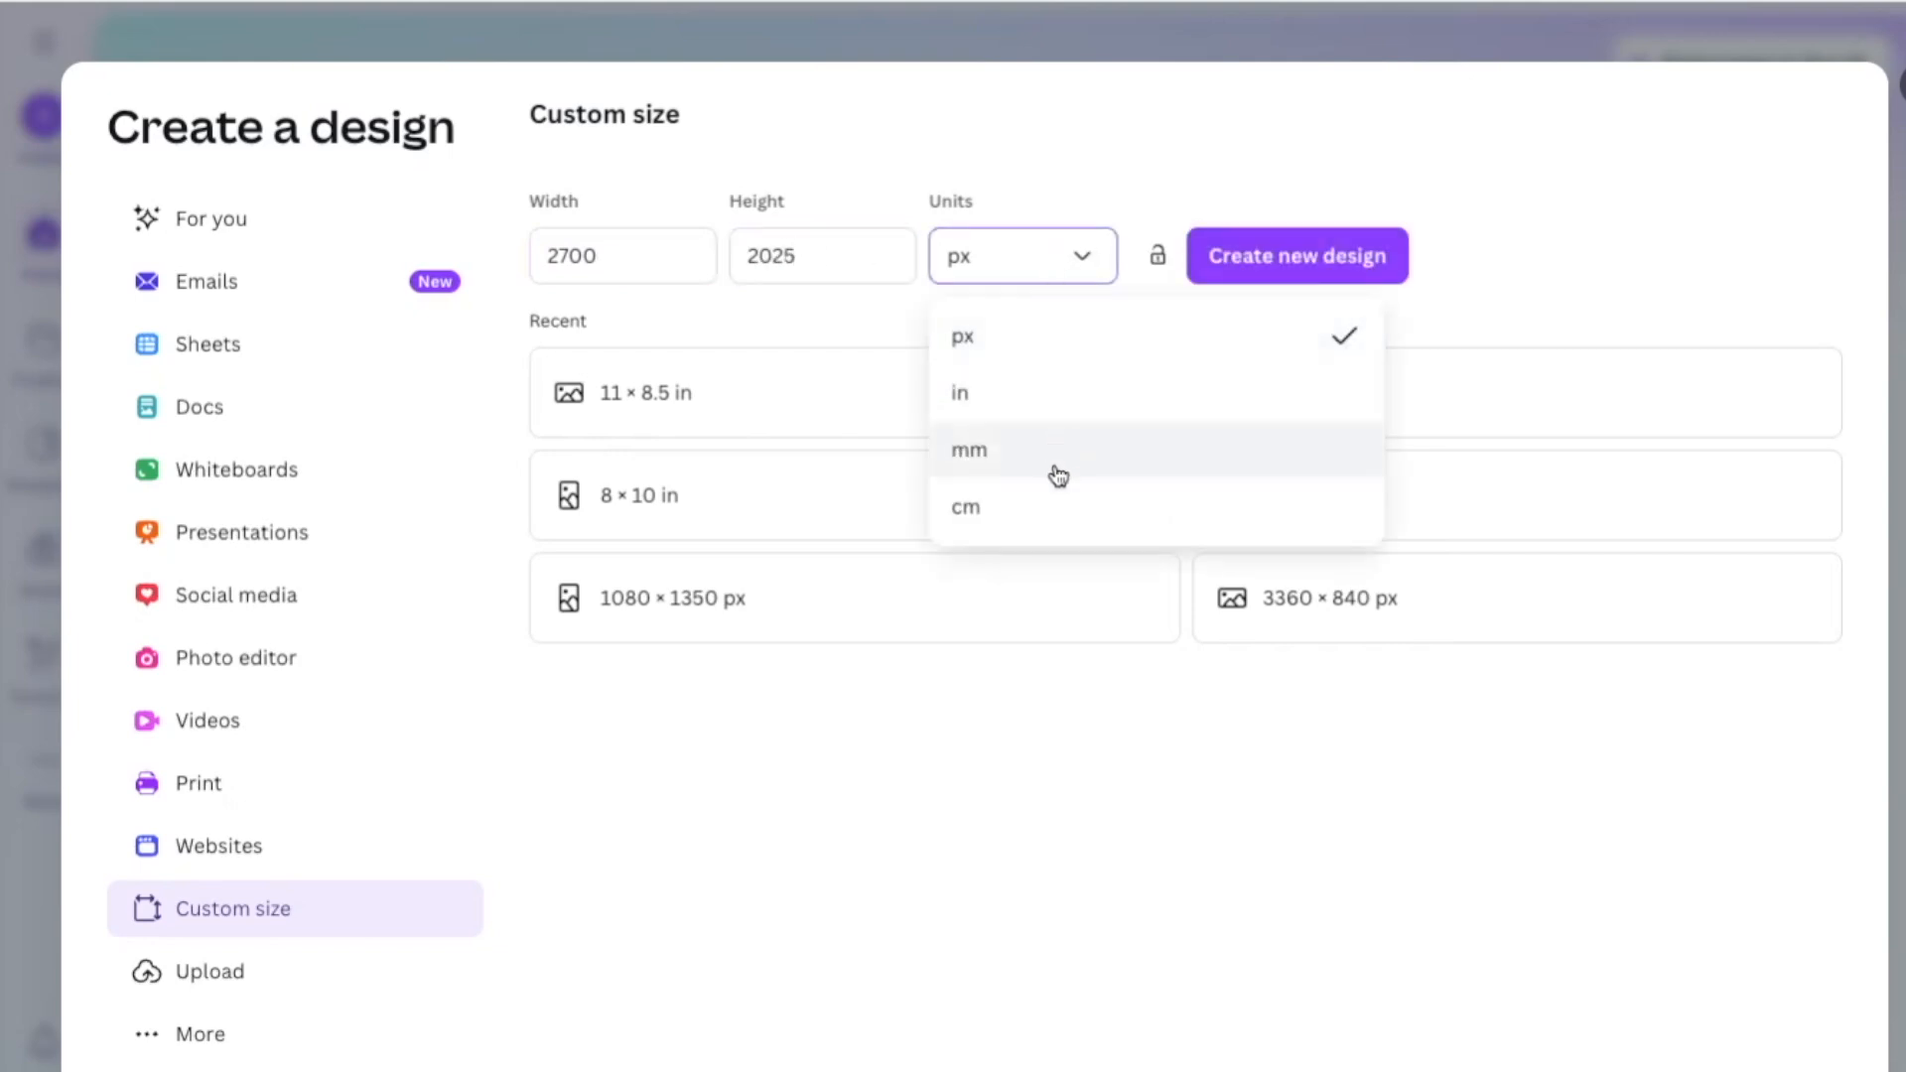
click(1030, 335)
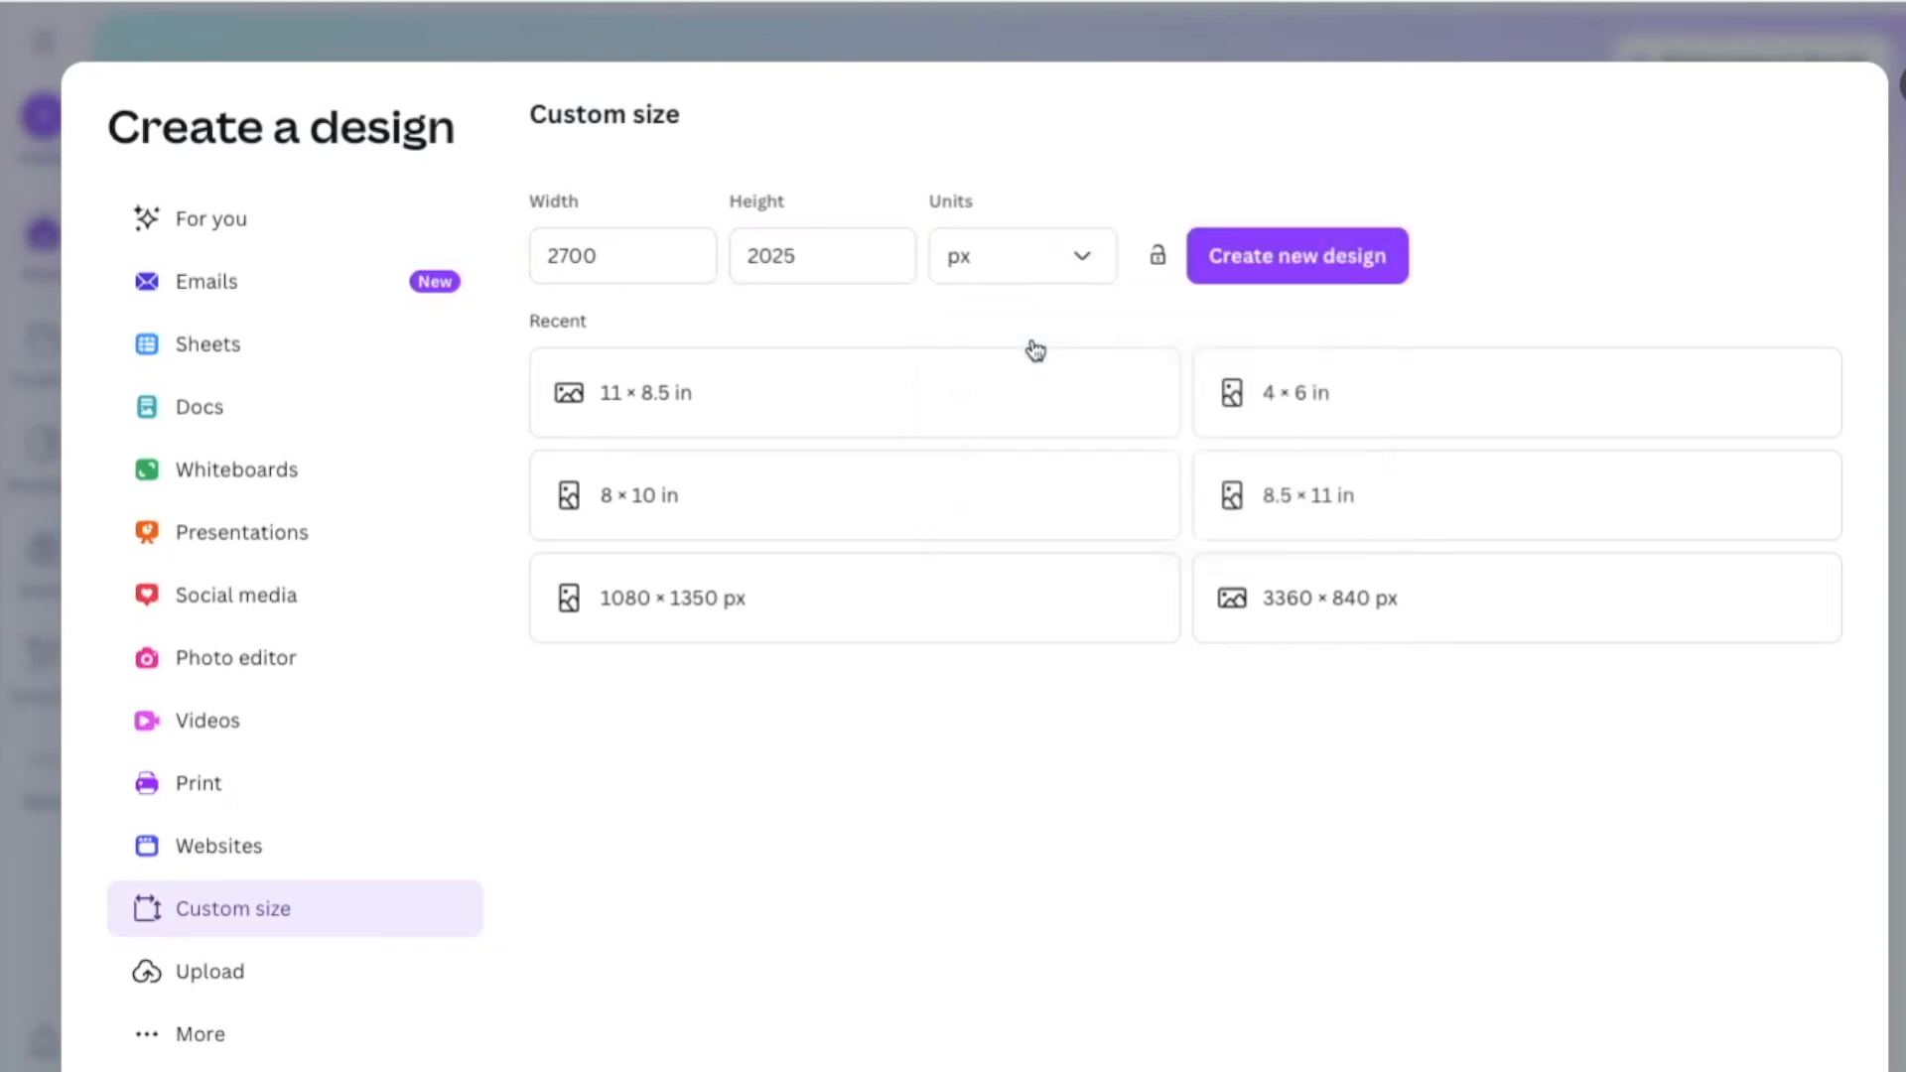
click(1317, 264)
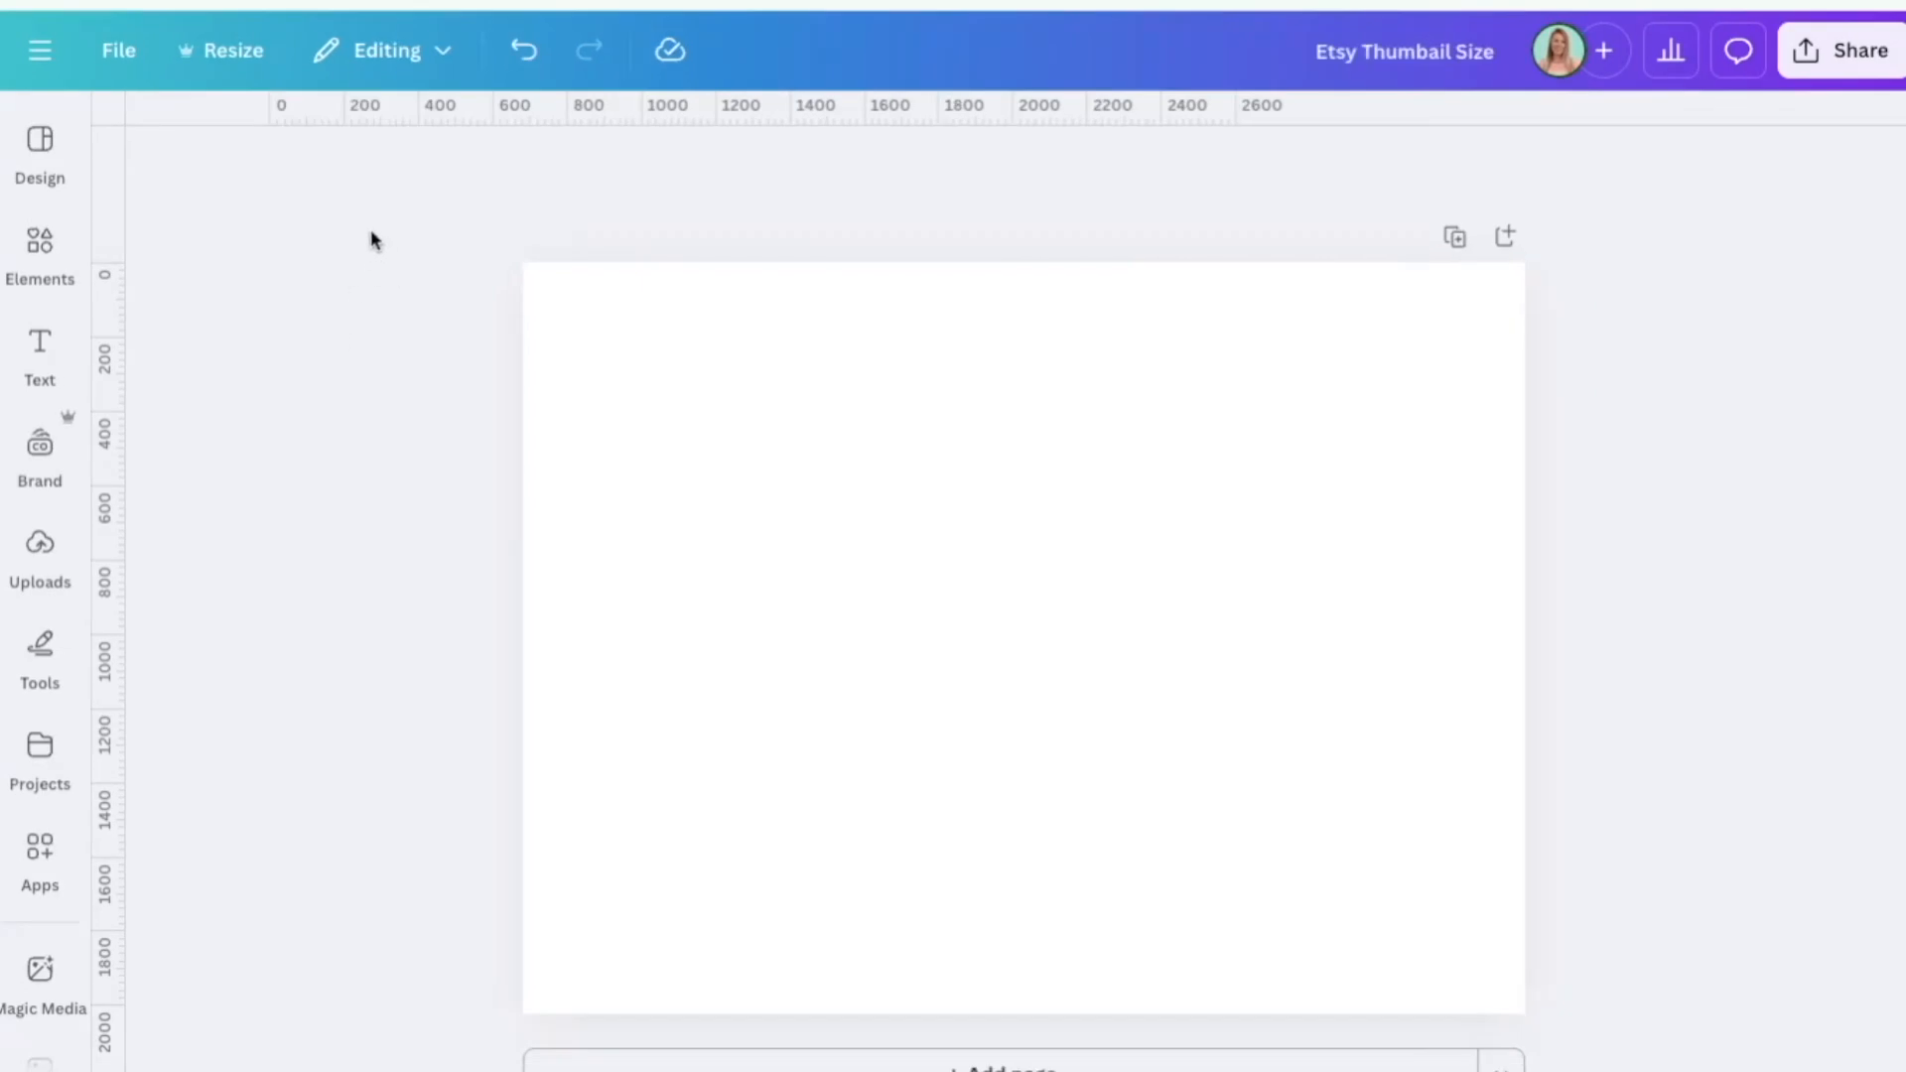
Add a square shape to the blank page and enlarge it to the full page height
click(40, 258)
click(174, 399)
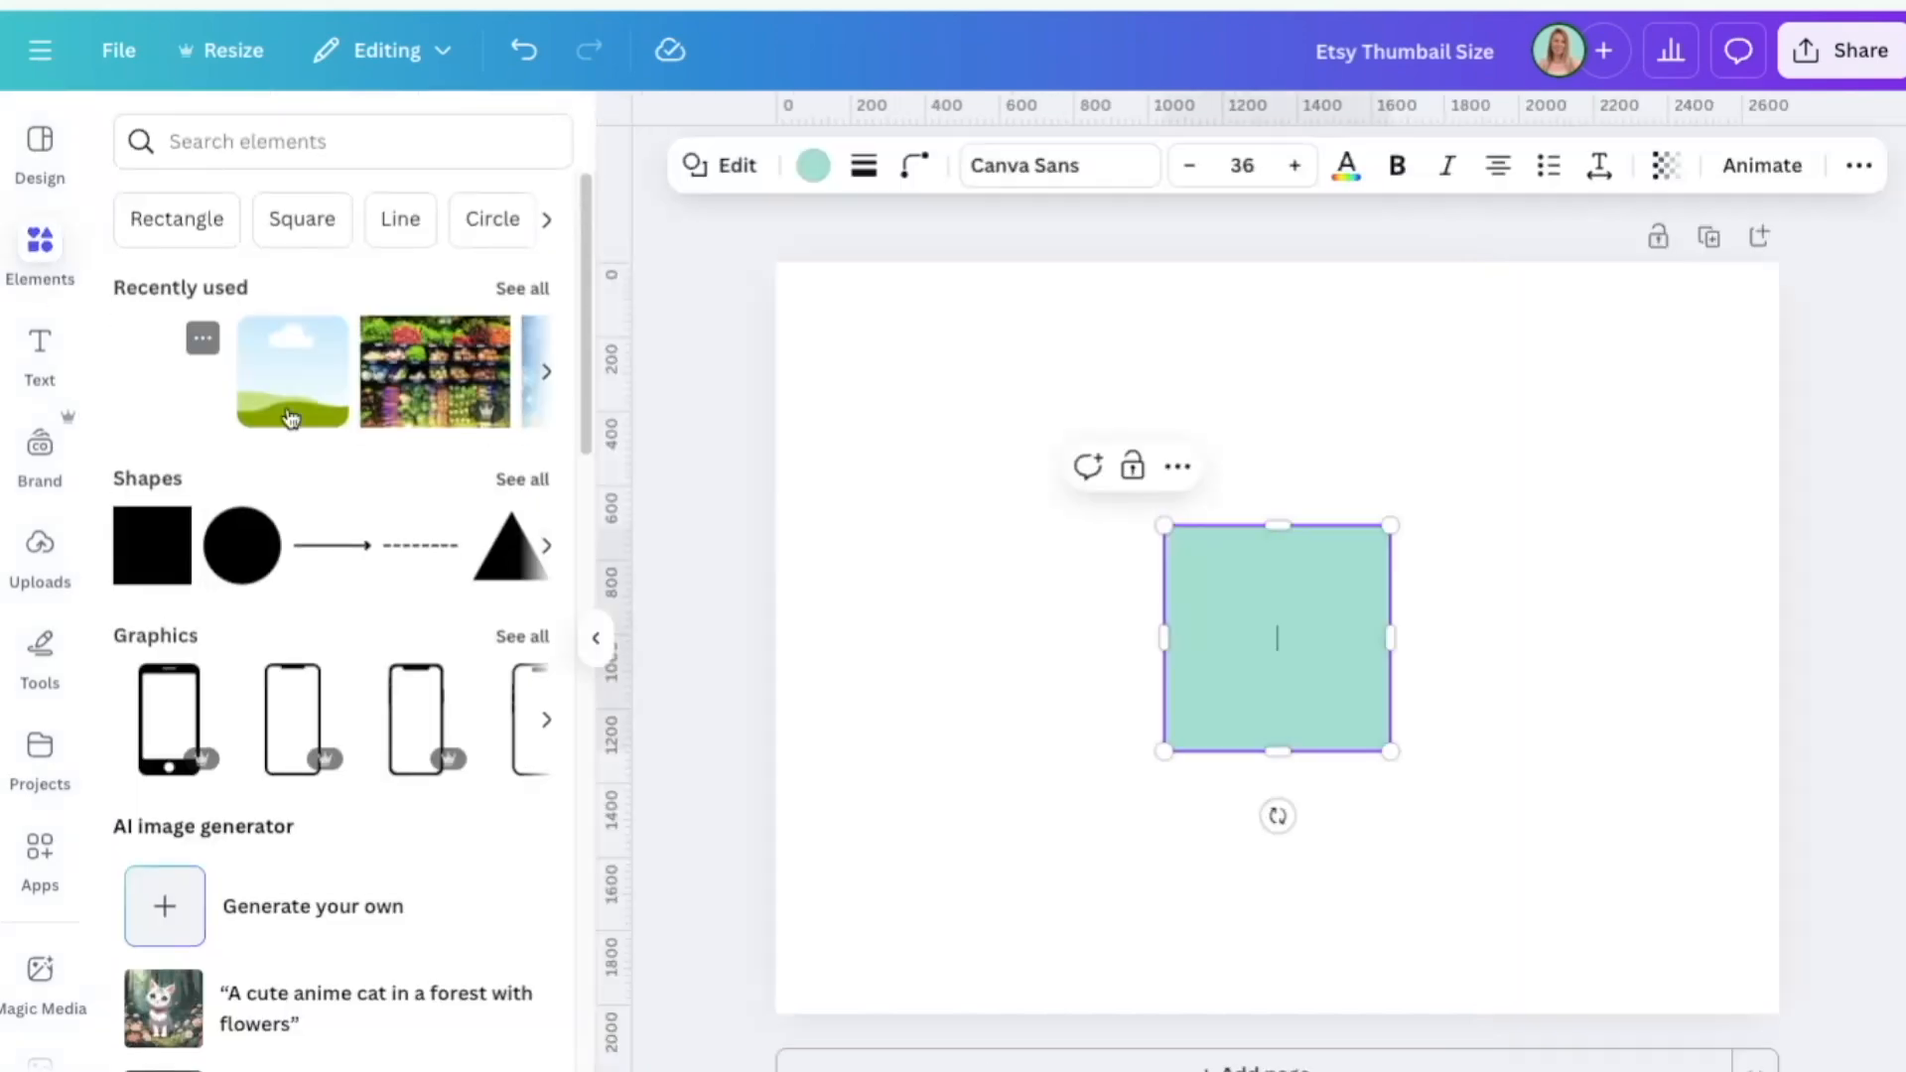
click(1354, 636)
click(1583, 632)
drag(1363, 613, 1015, 414)
drag(1067, 487, 1769, 1012)
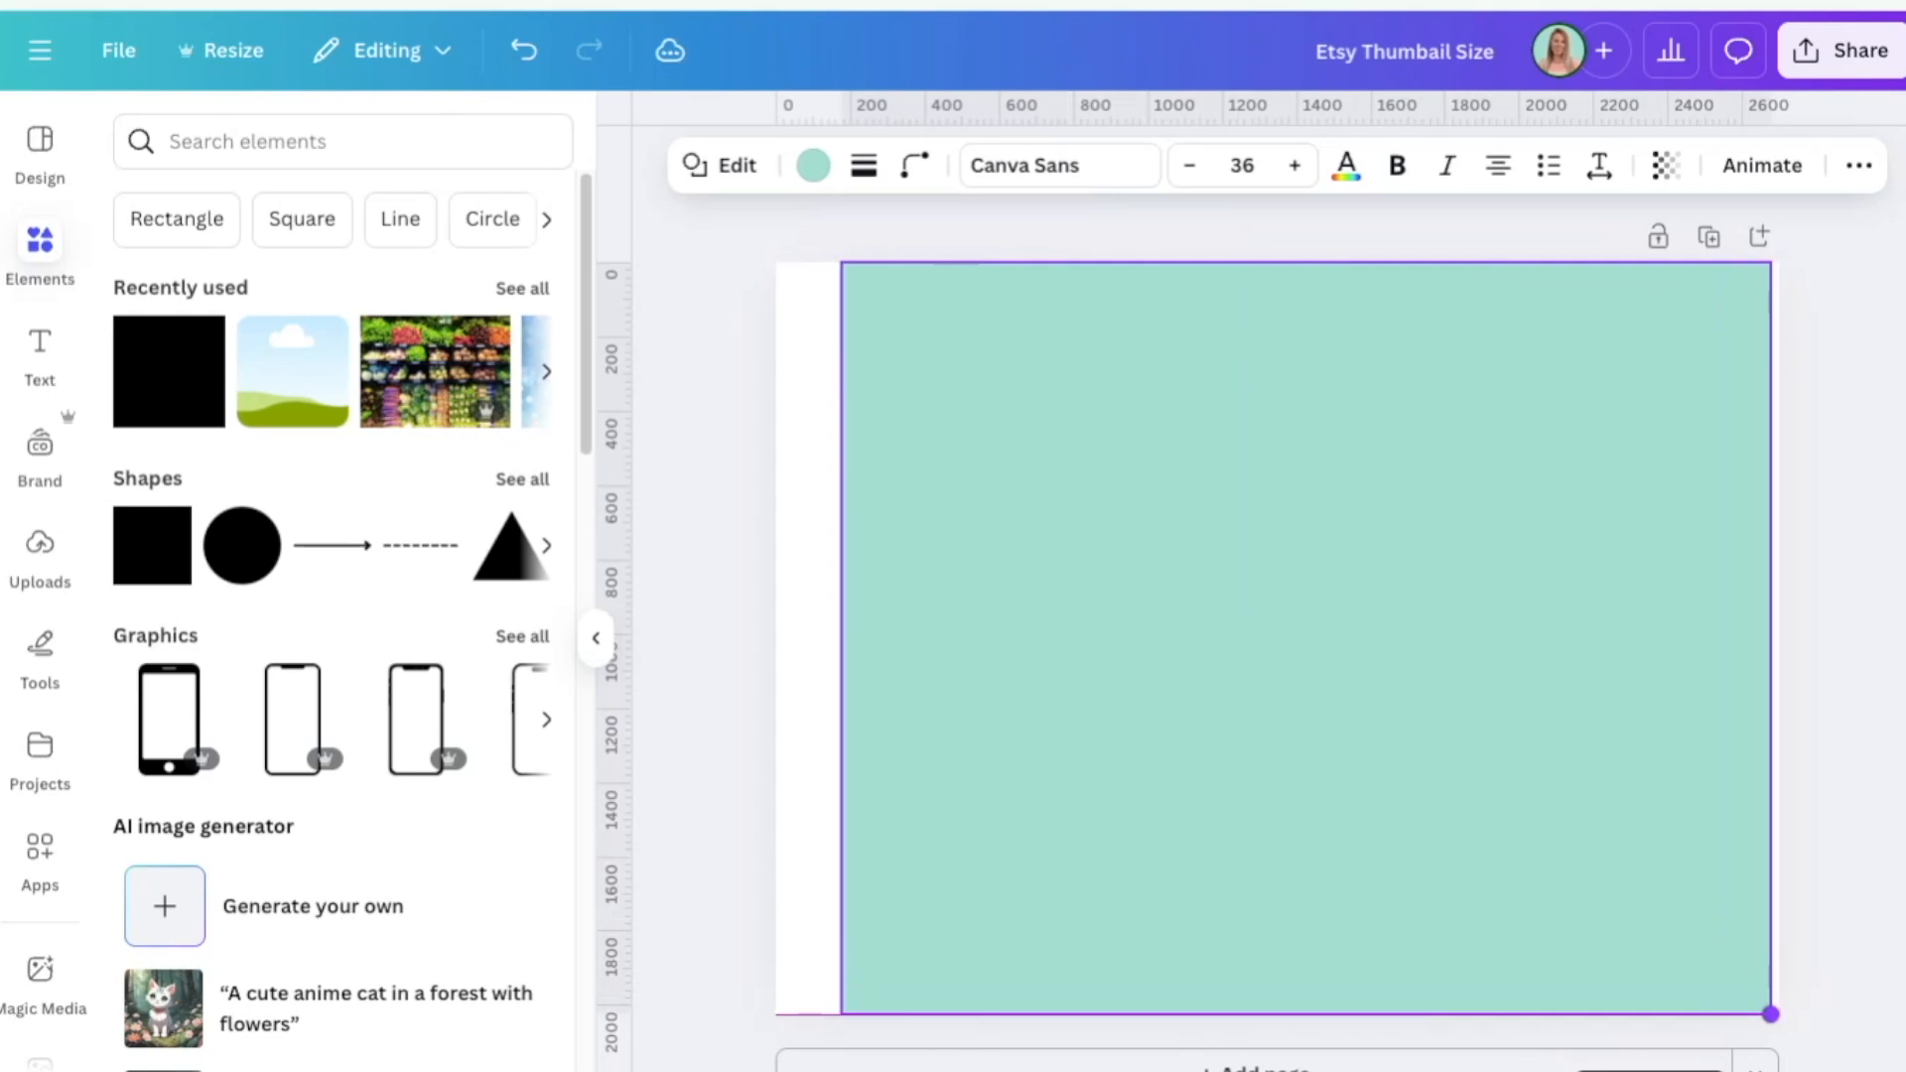
Nudge the full-height square sideways until it is centred on the page, then deselect it
key(shift+Left)
key(shift+Left)
key(shift+Left)
key(shift+Left)
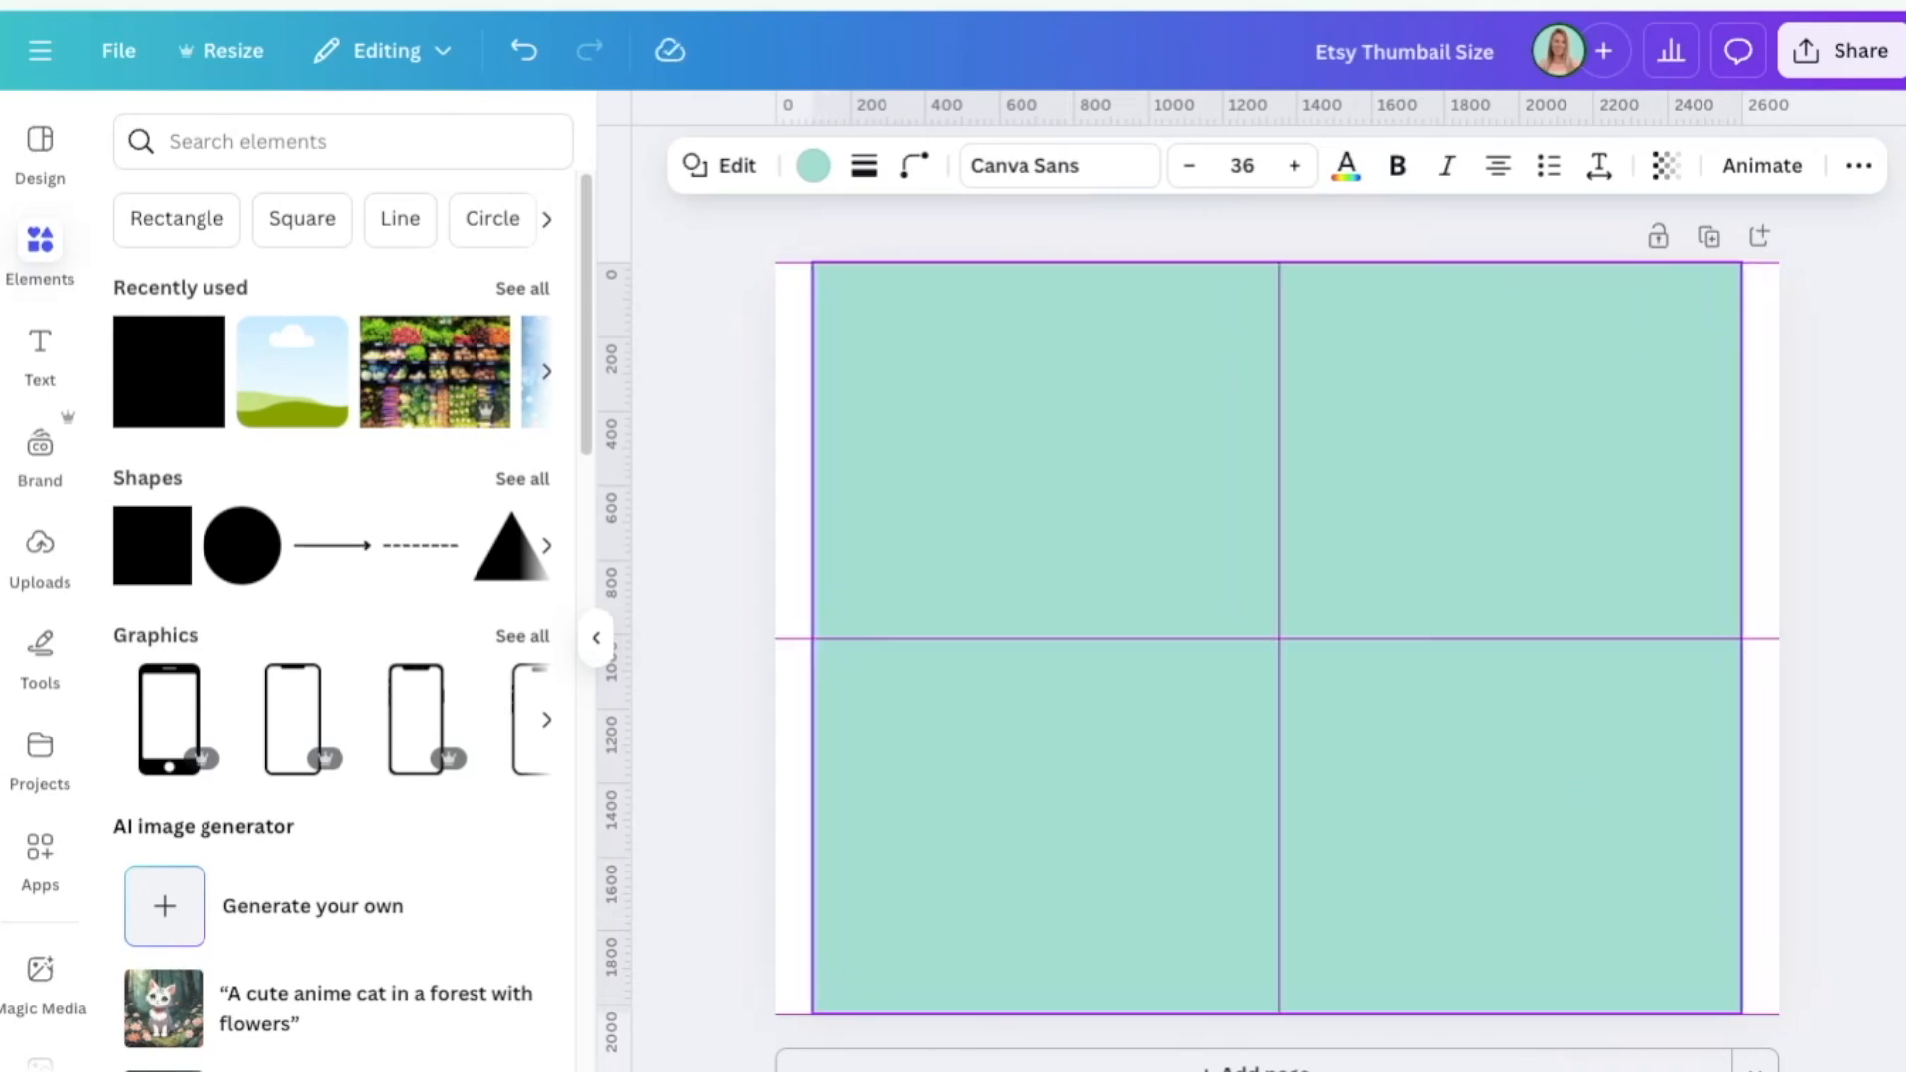
click(713, 397)
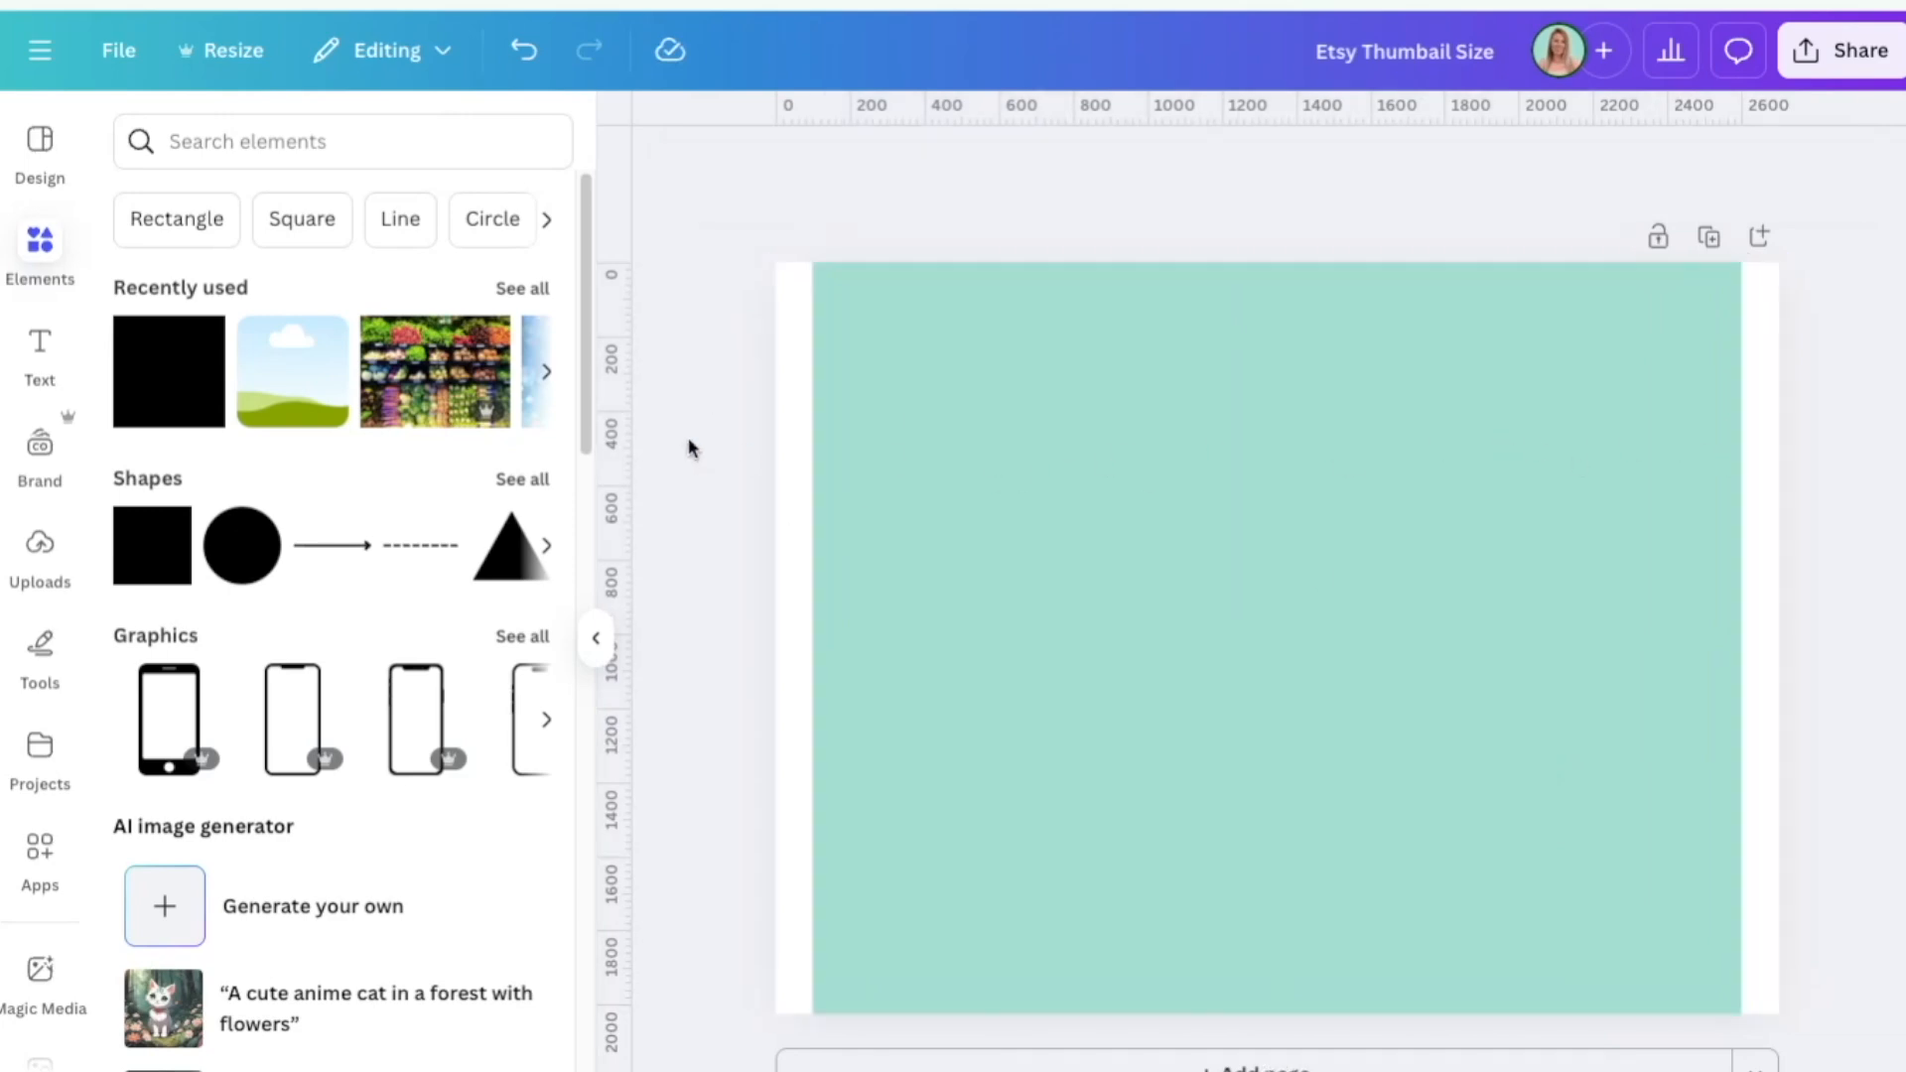
Check the rulers and guides setting and place vertical guides along the square's side edges, at 99 and 2601
click(126, 60)
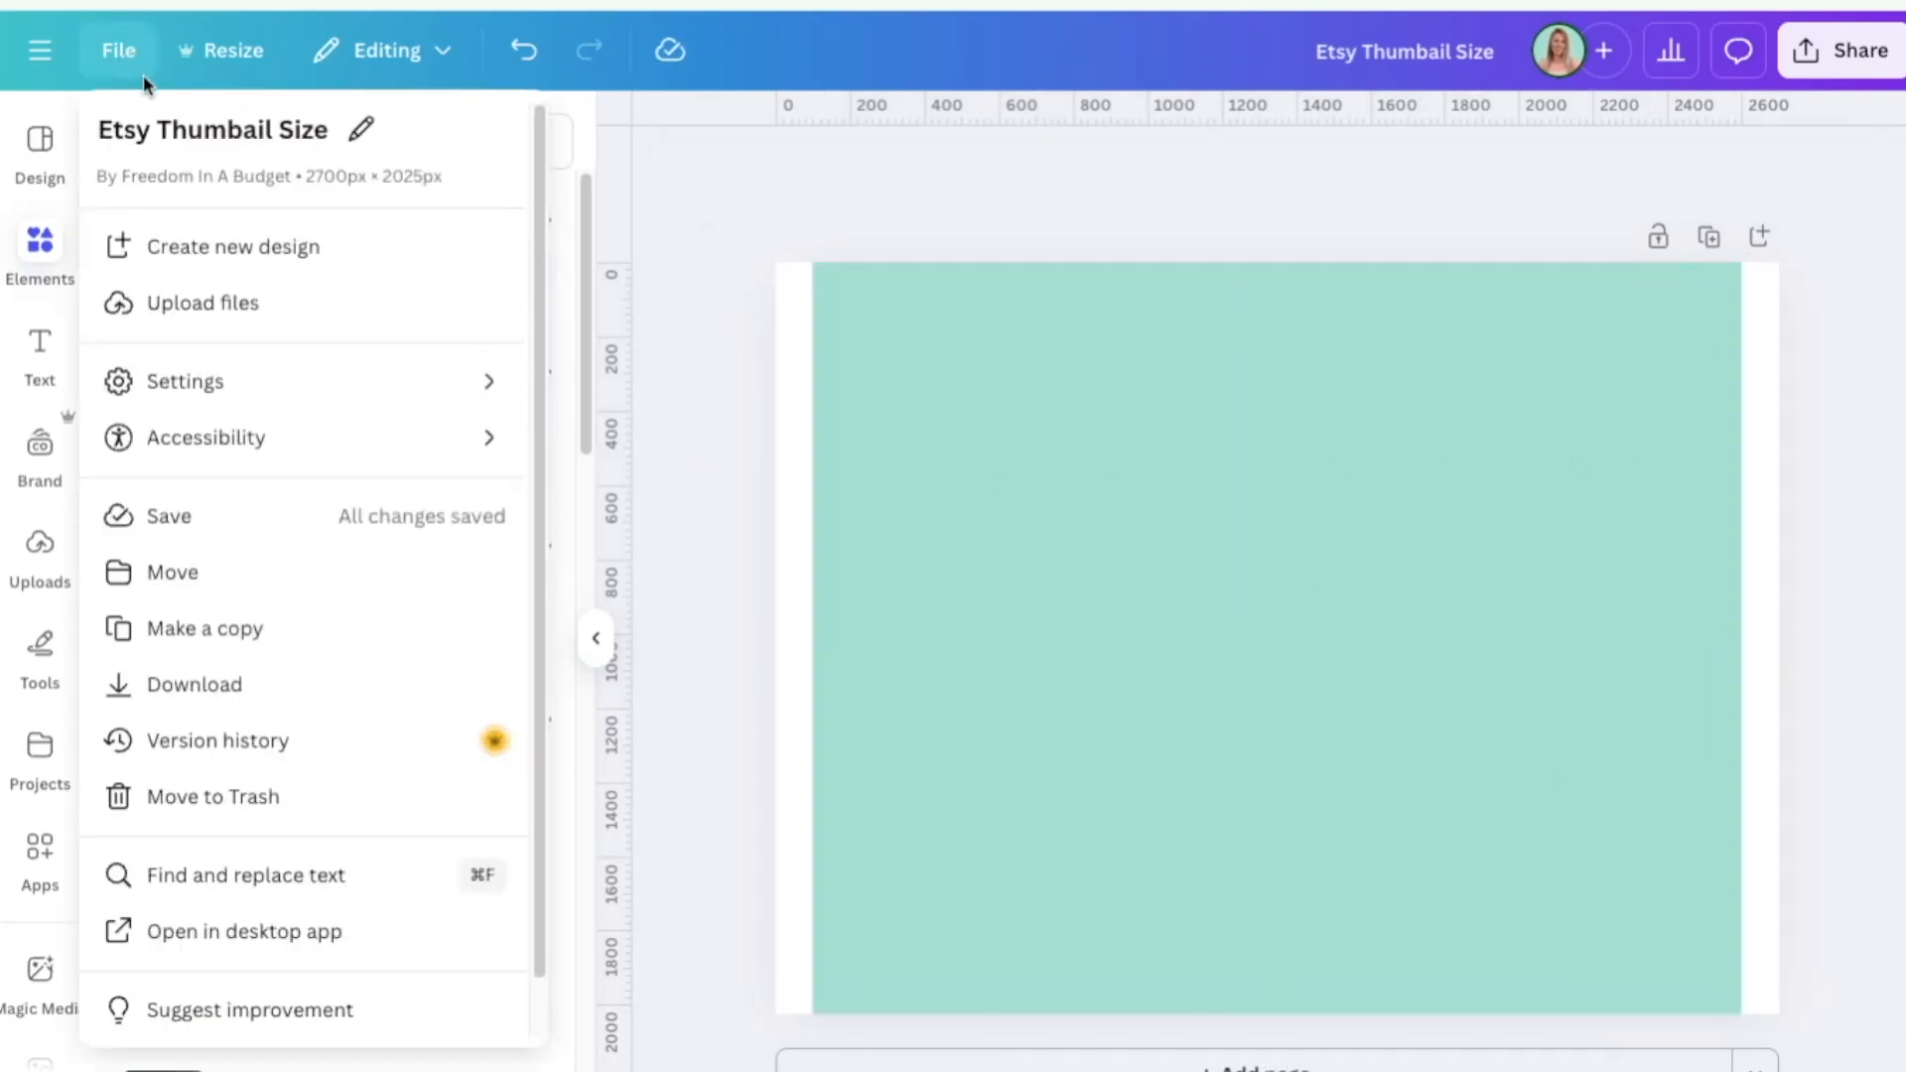
mouse_move(302, 404)
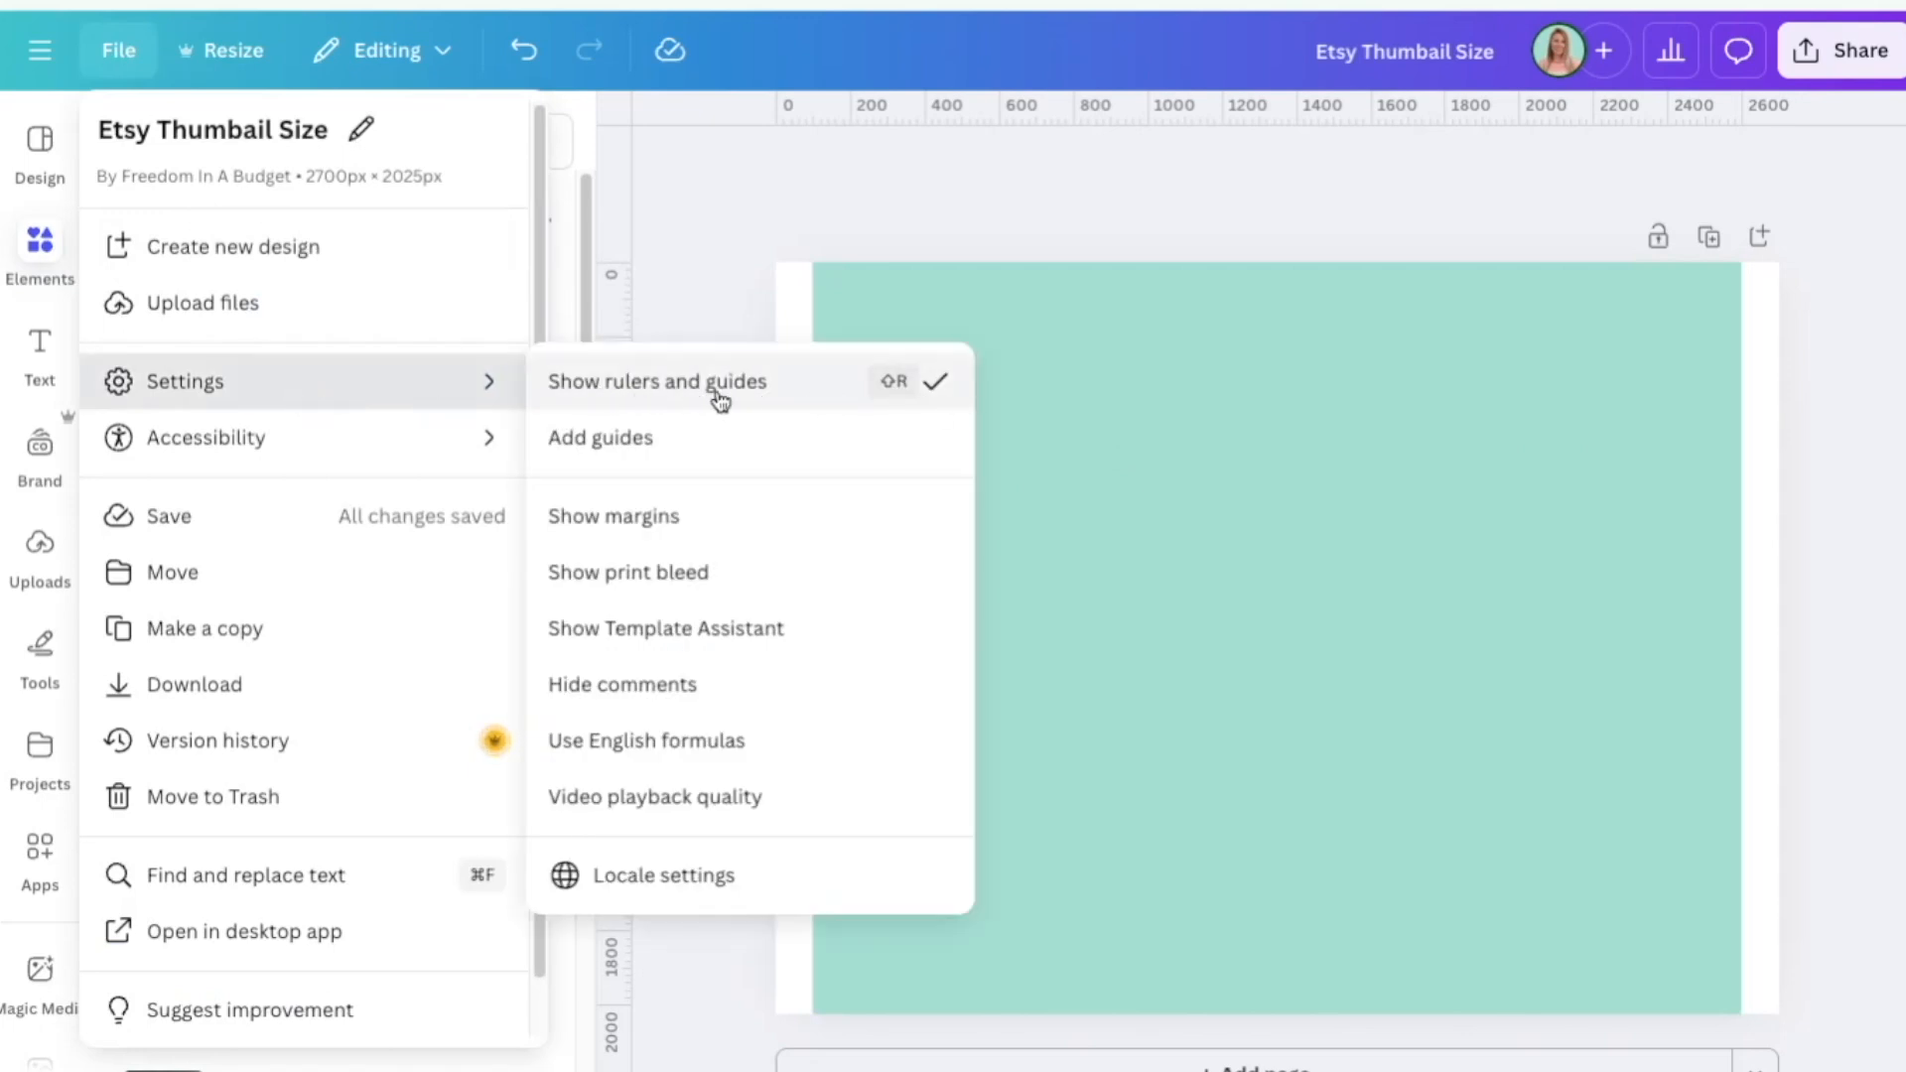
click(747, 162)
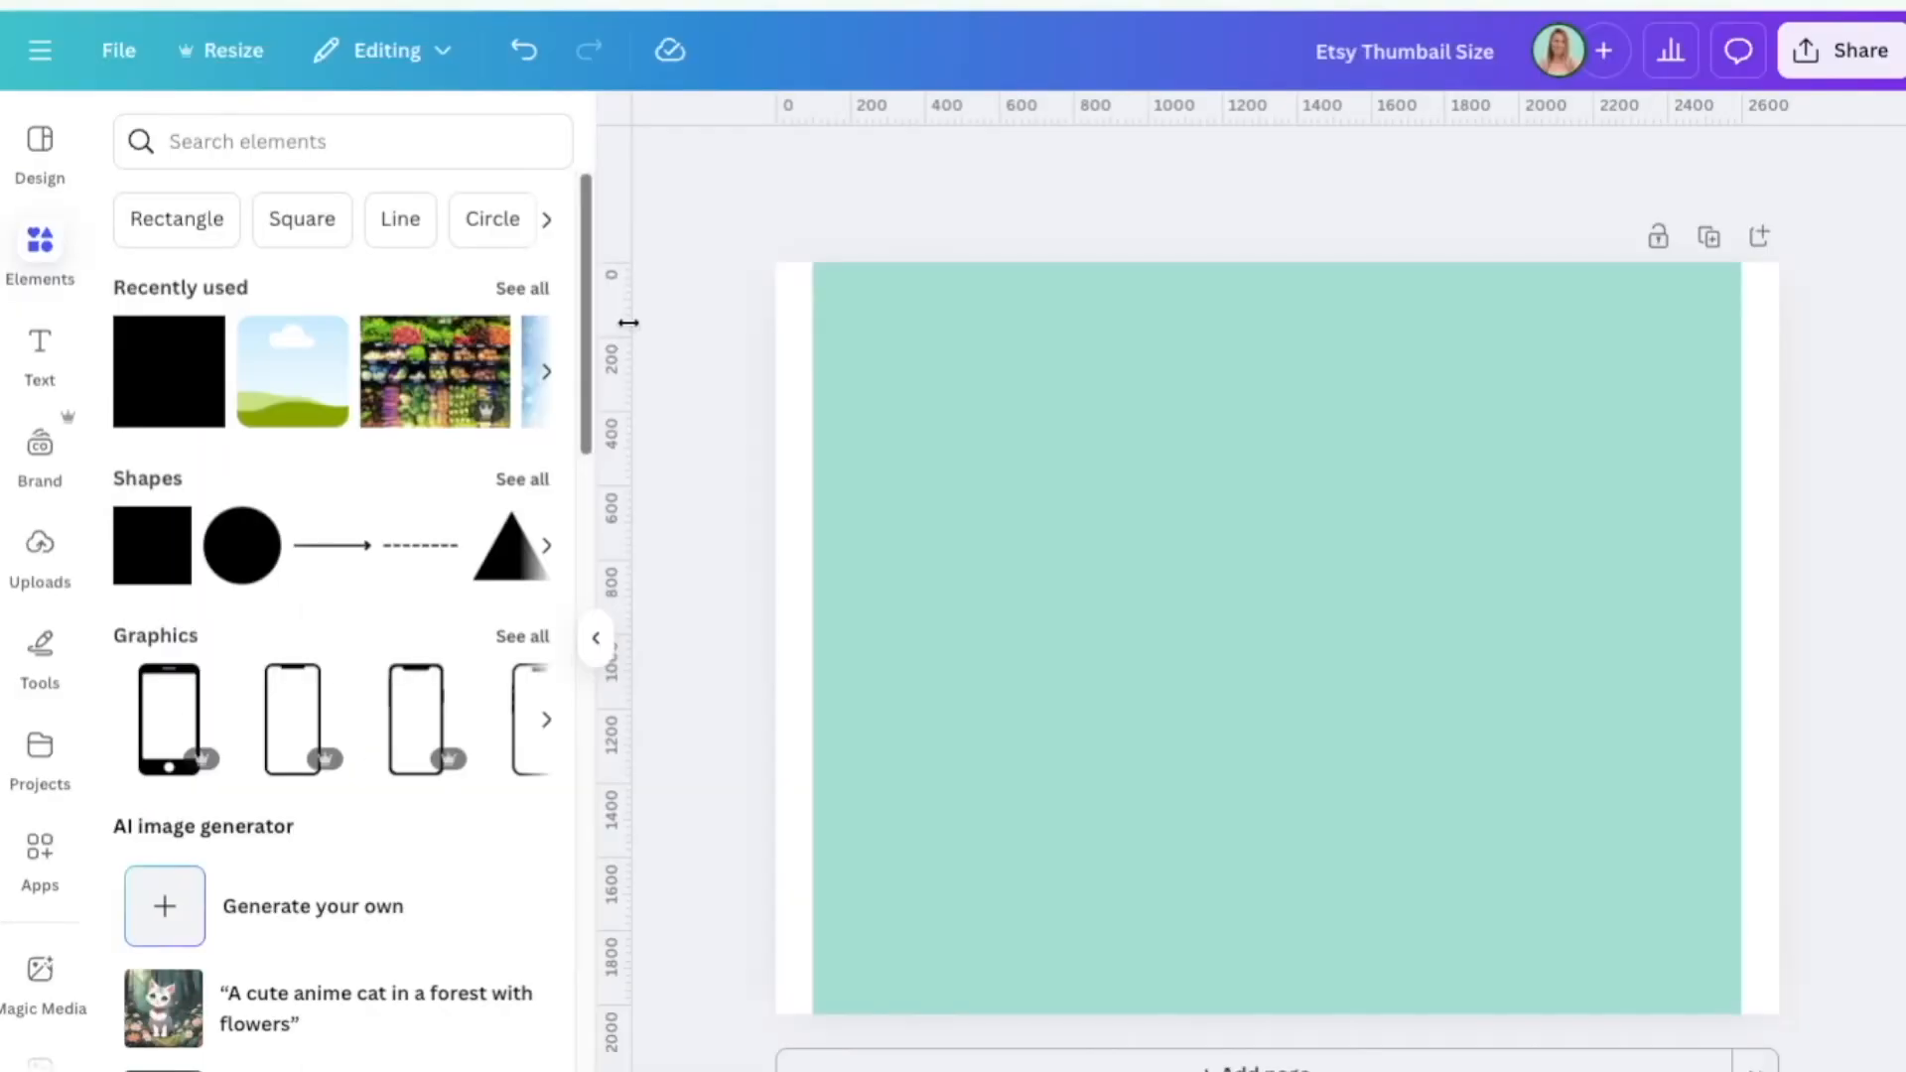
drag(628, 323, 813, 323)
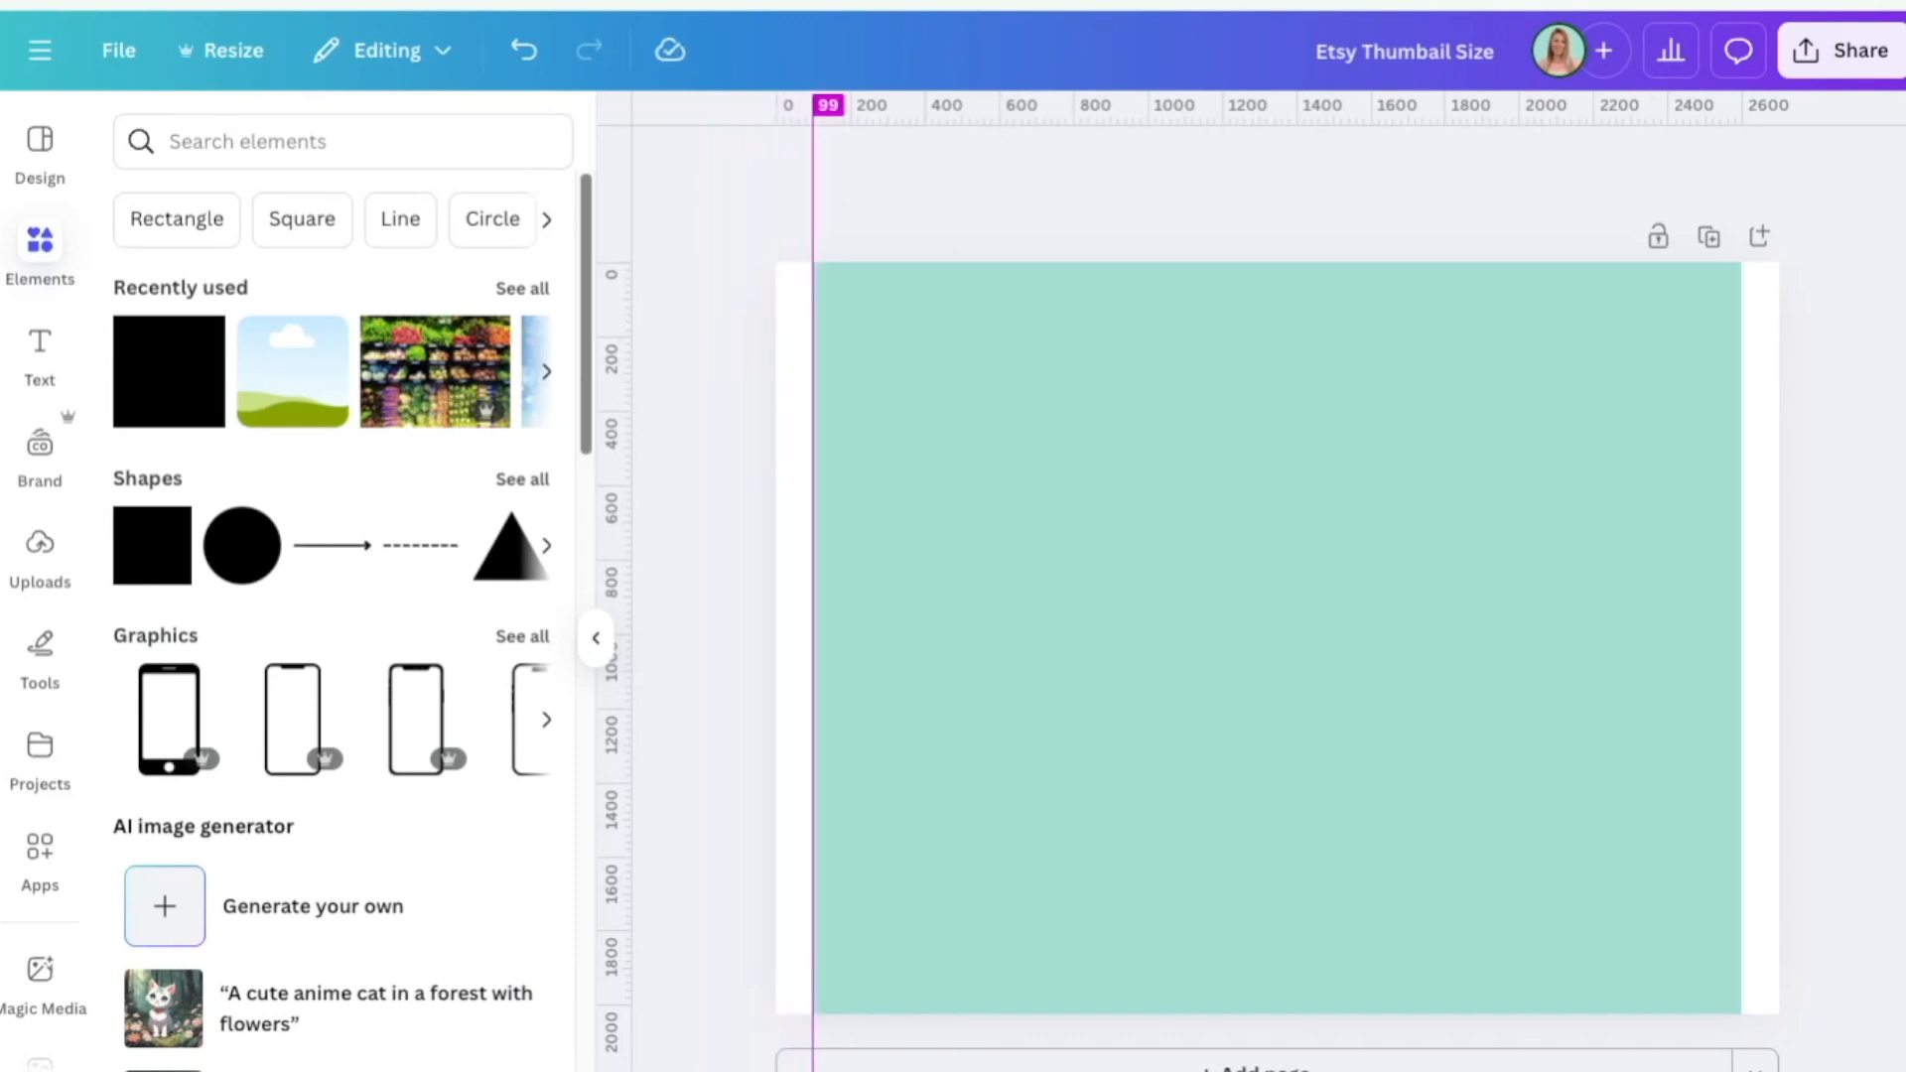
drag(628, 353, 1745, 354)
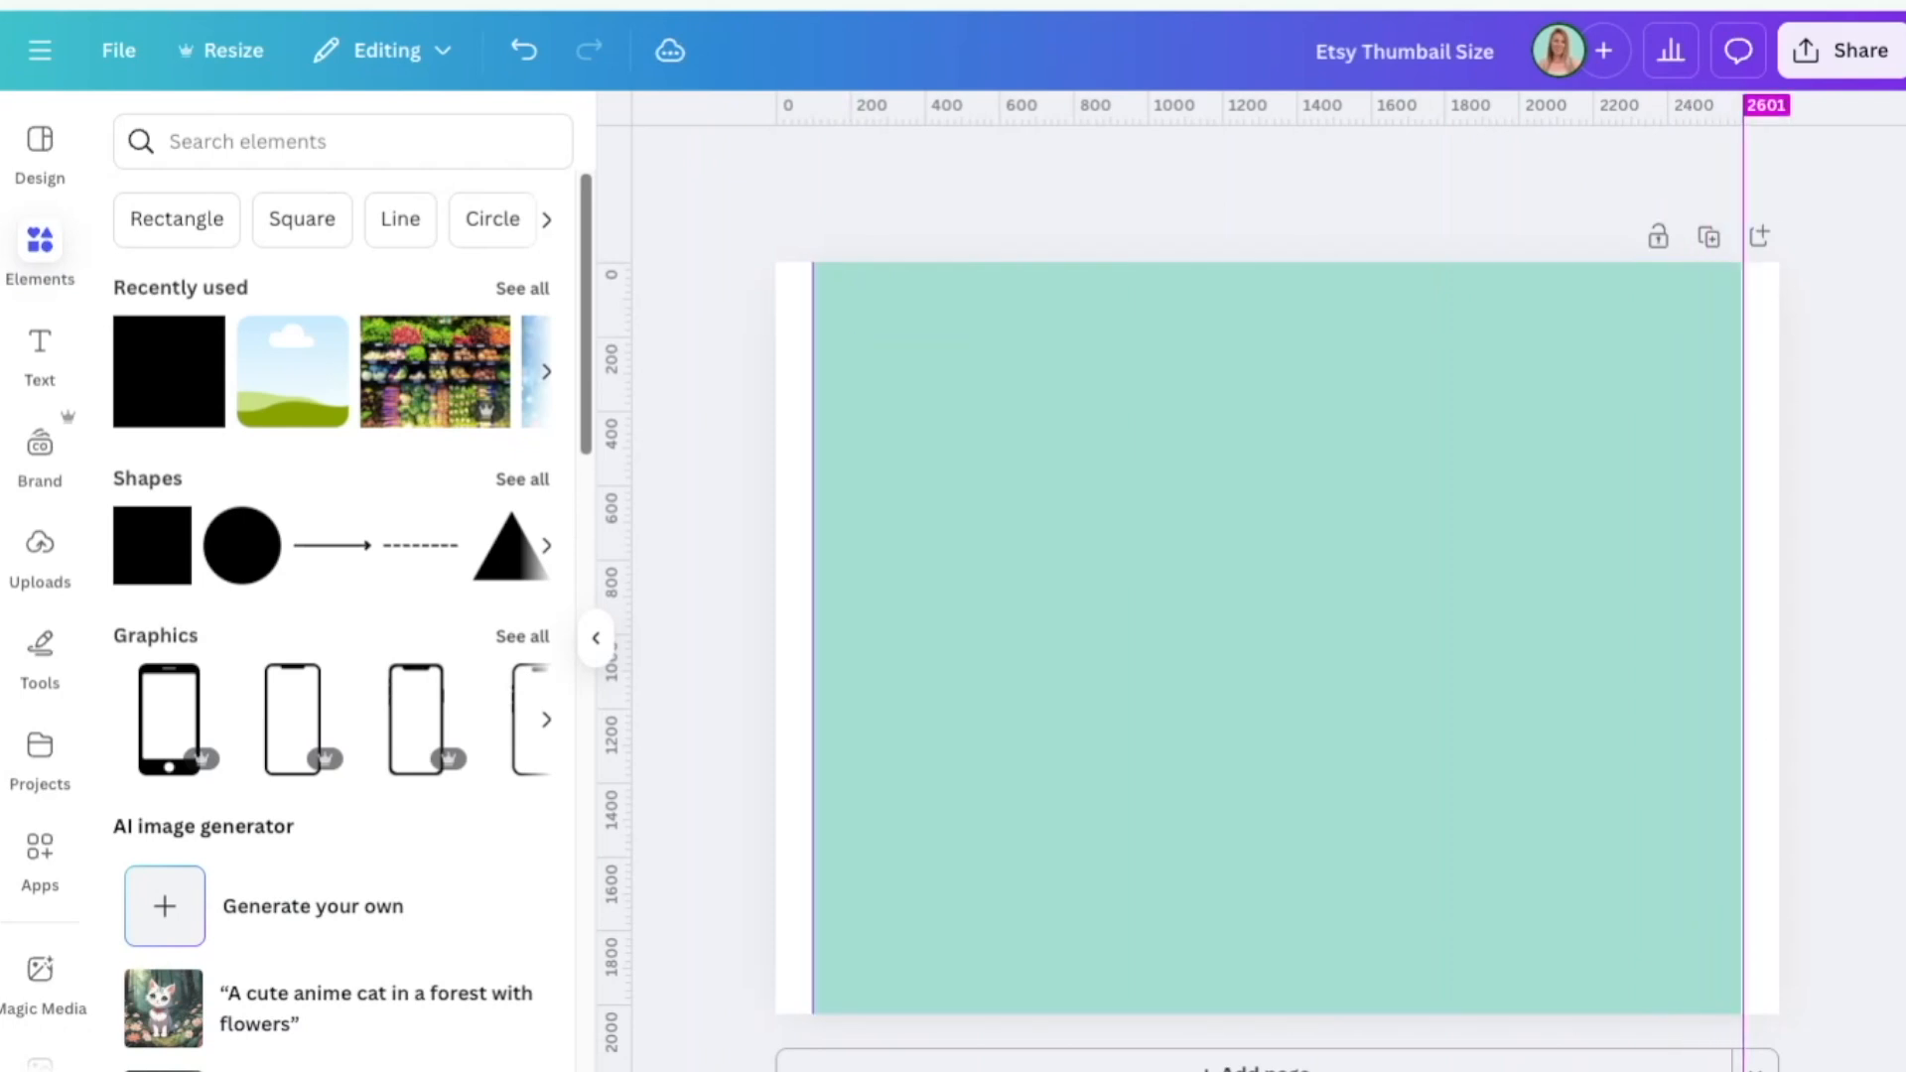
Delete the green square, leaving only the two vertical guides on the page
click(1217, 366)
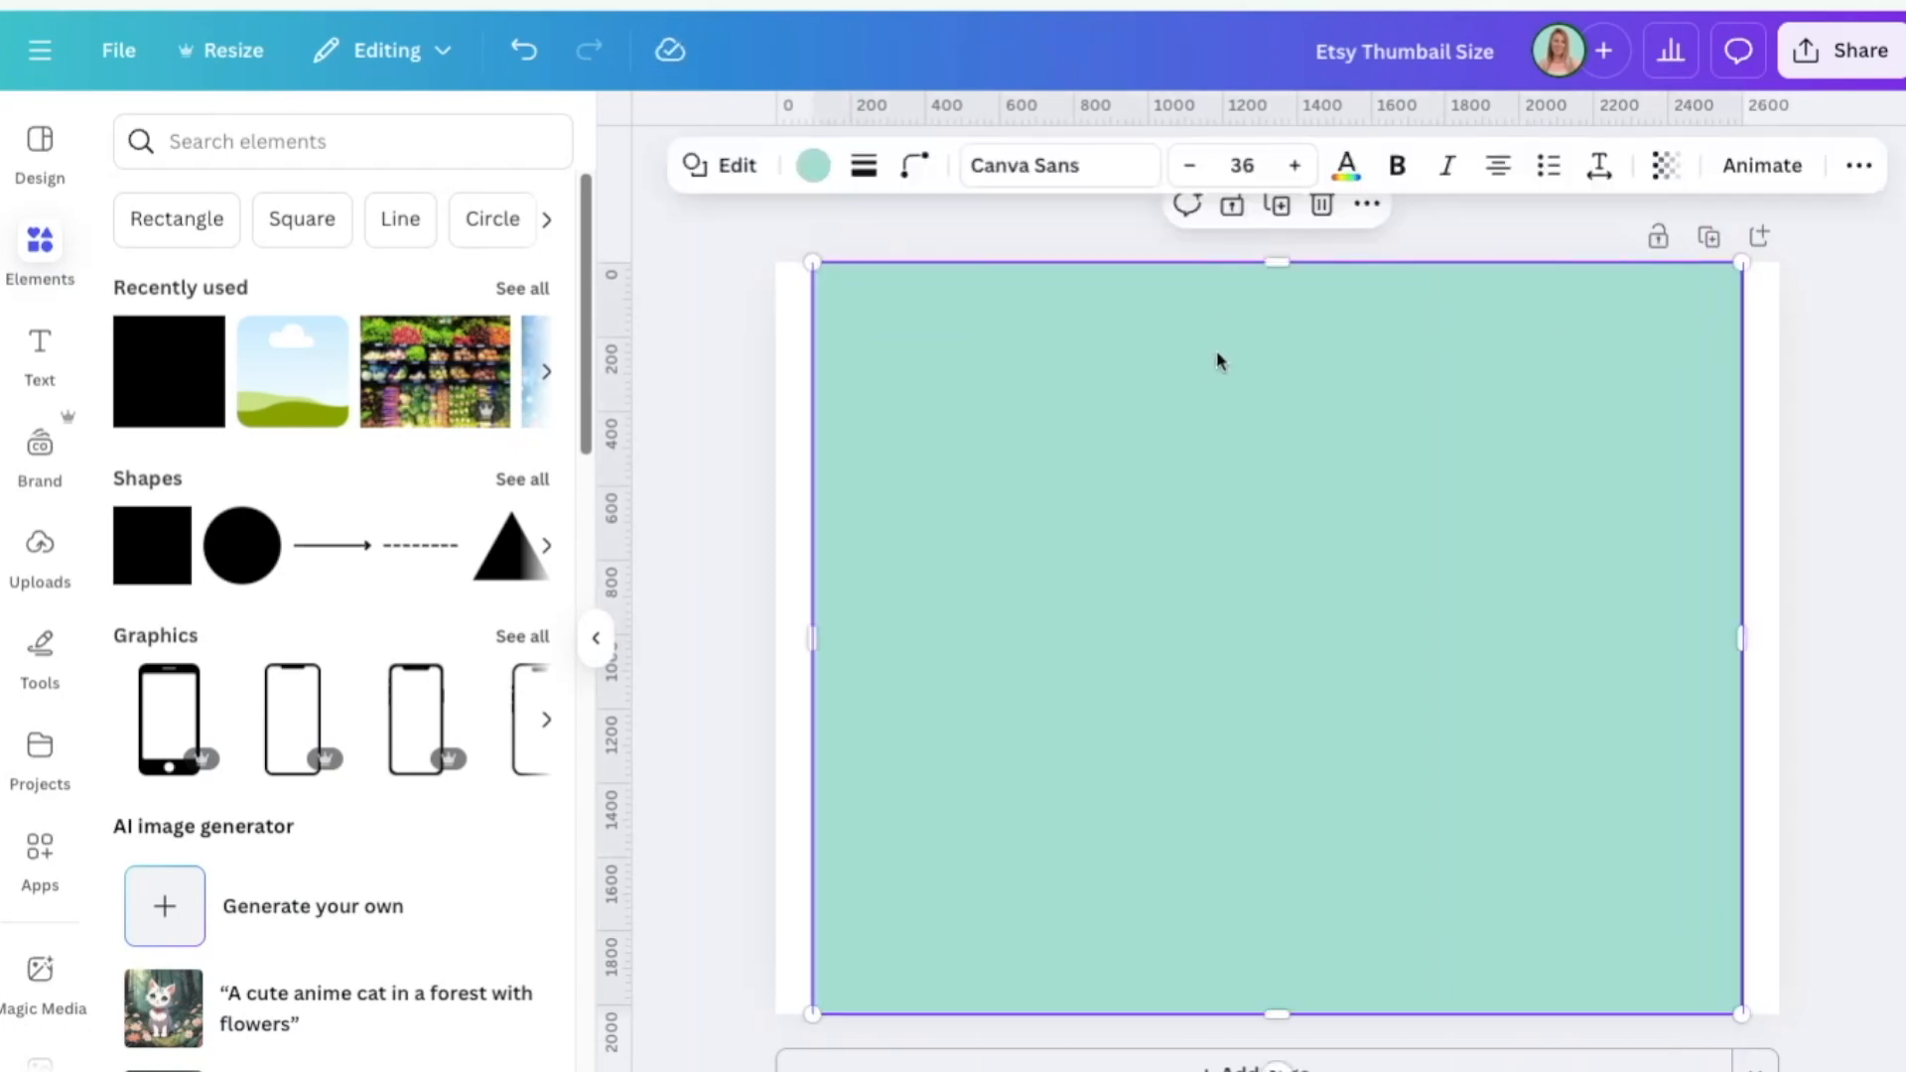
key(Delete)
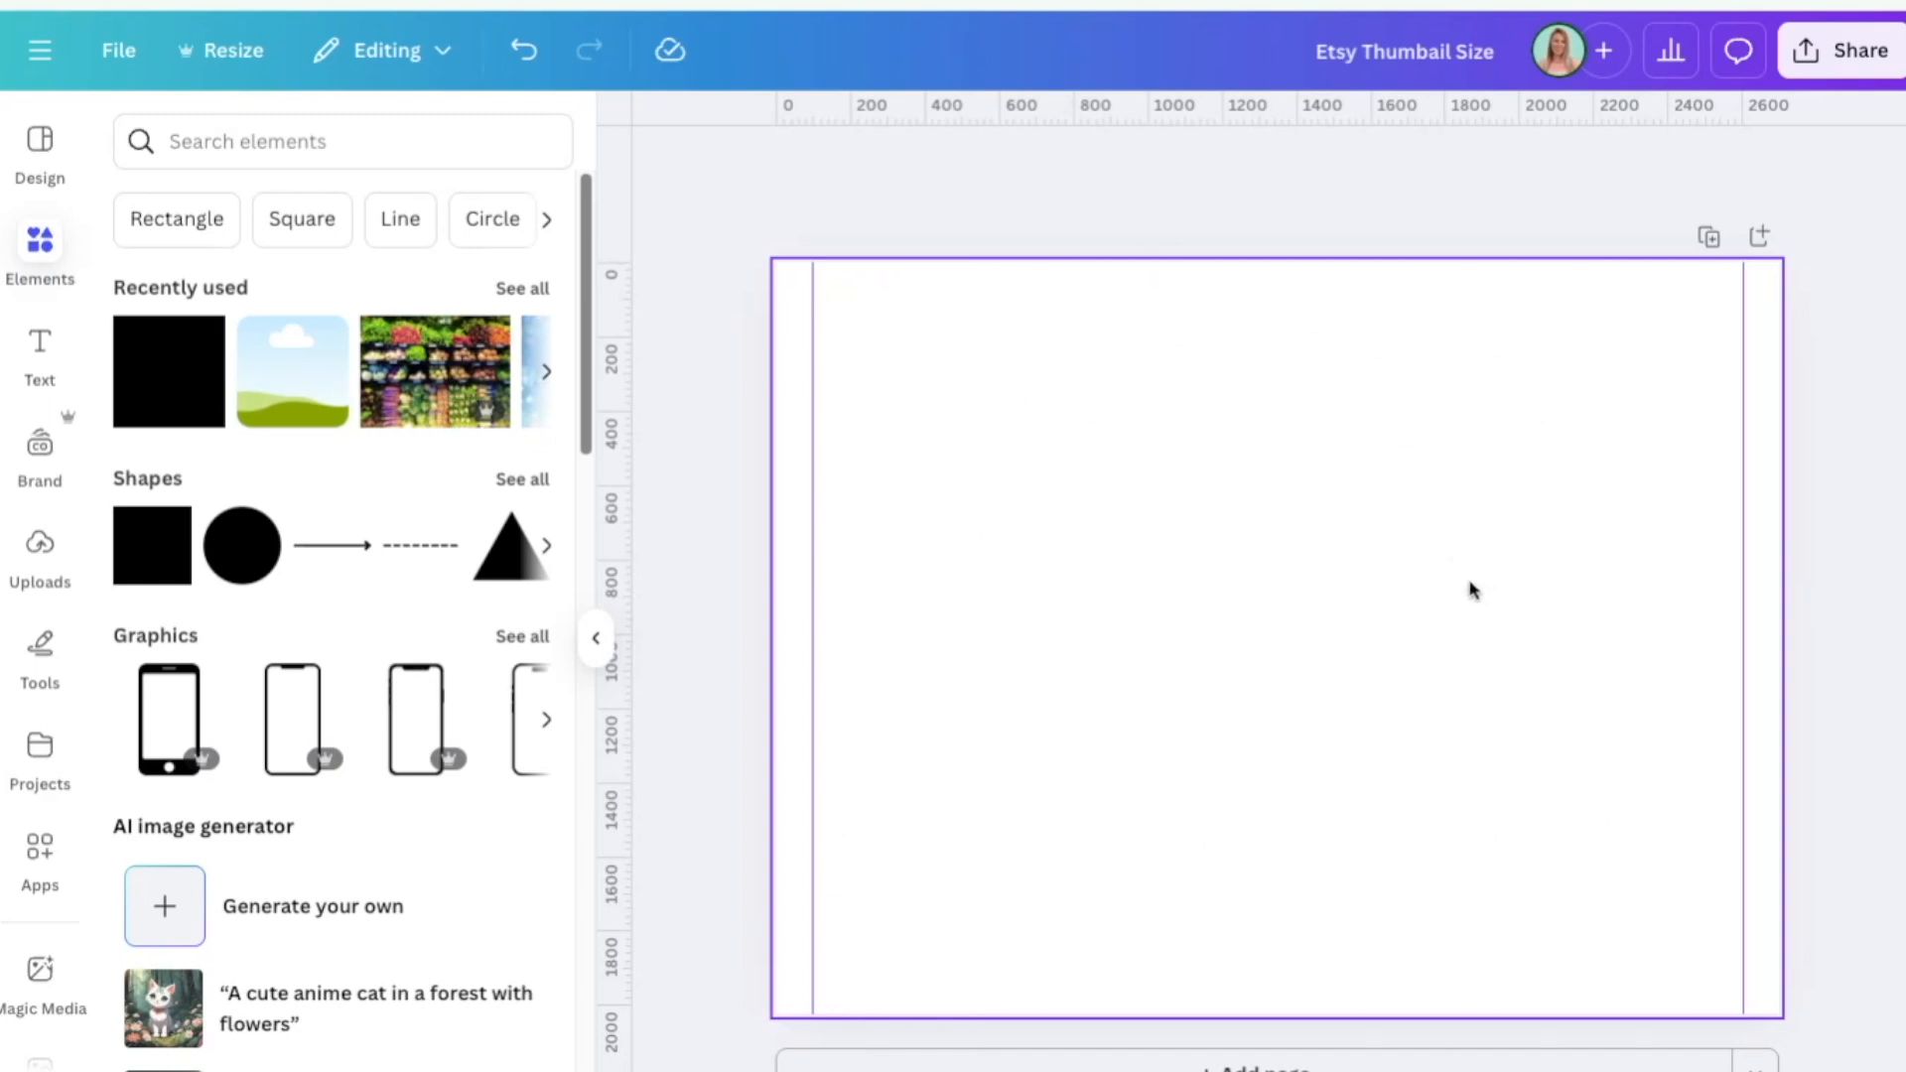
click(936, 585)
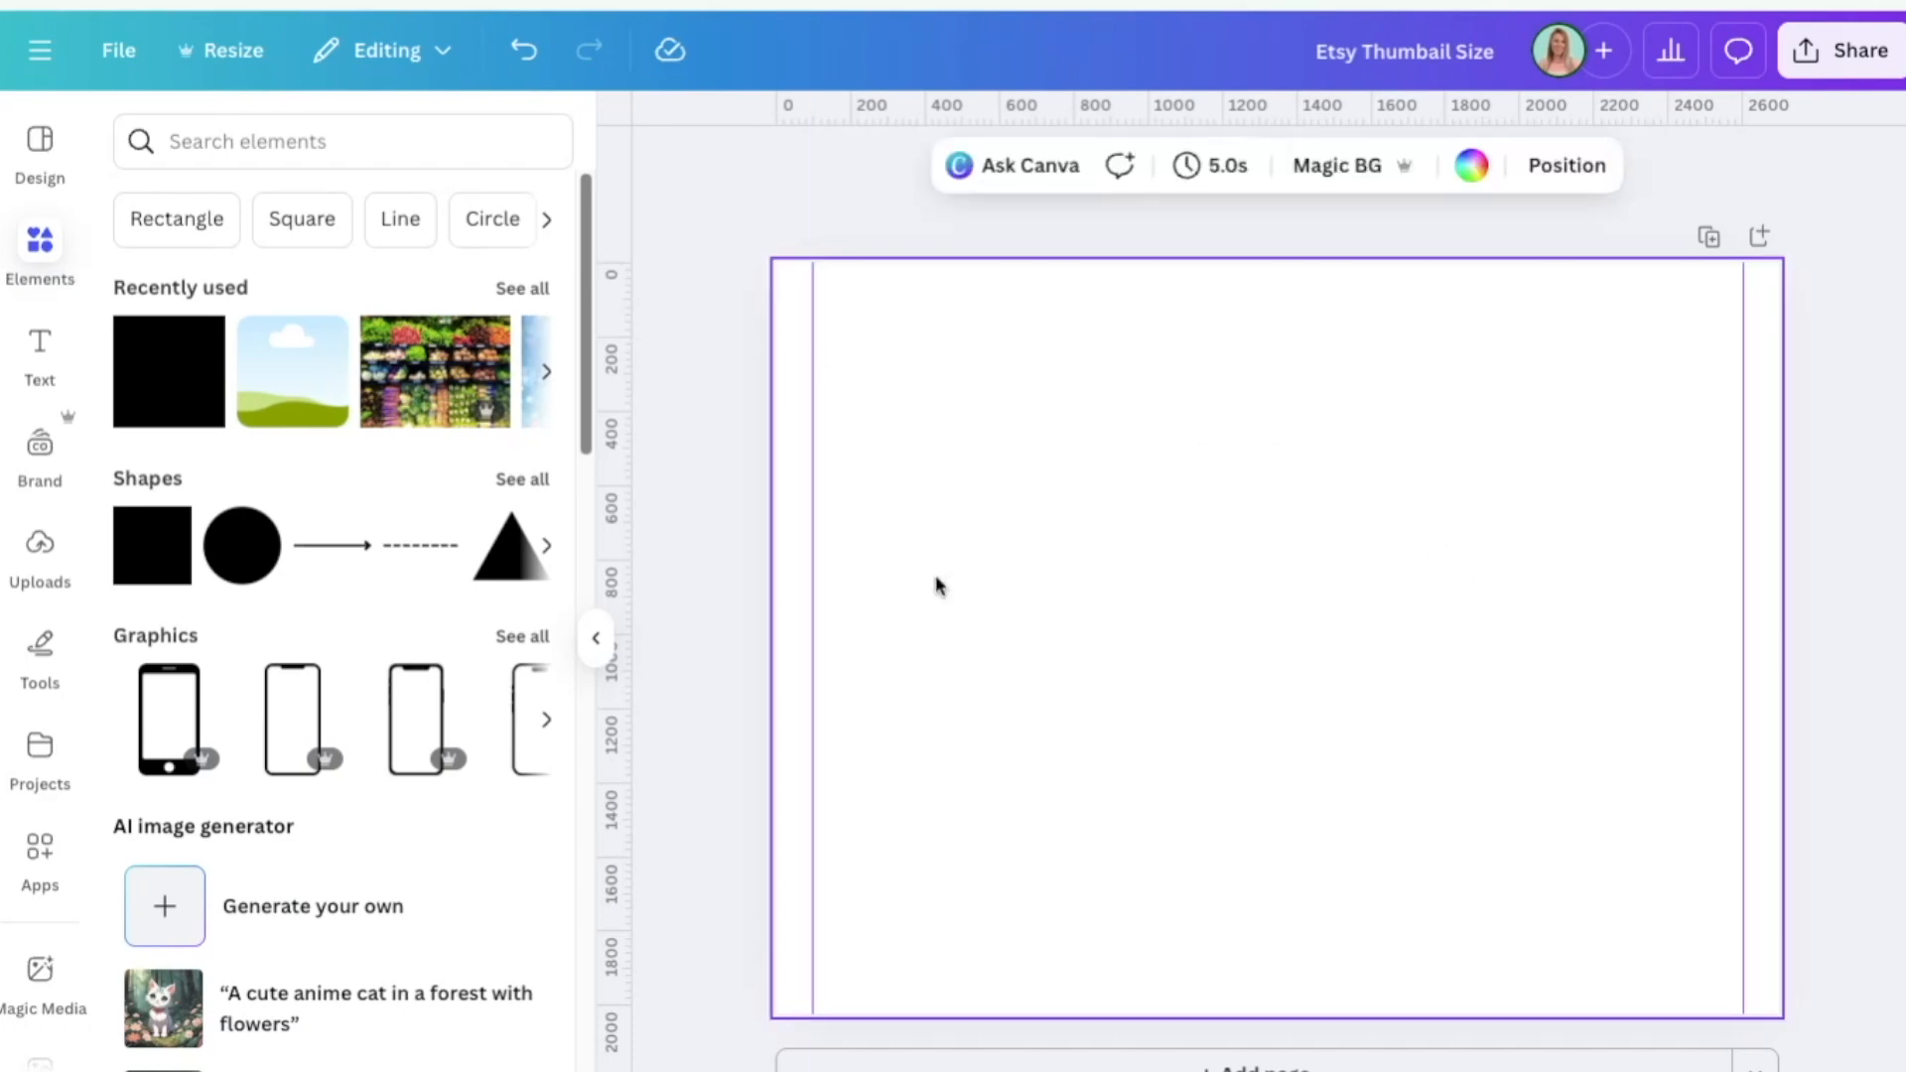
Add the flatlay photo with the coffee cup, flowers and notebook and enlarge it to cover the whole page
scroll(74, 852, down, 4)
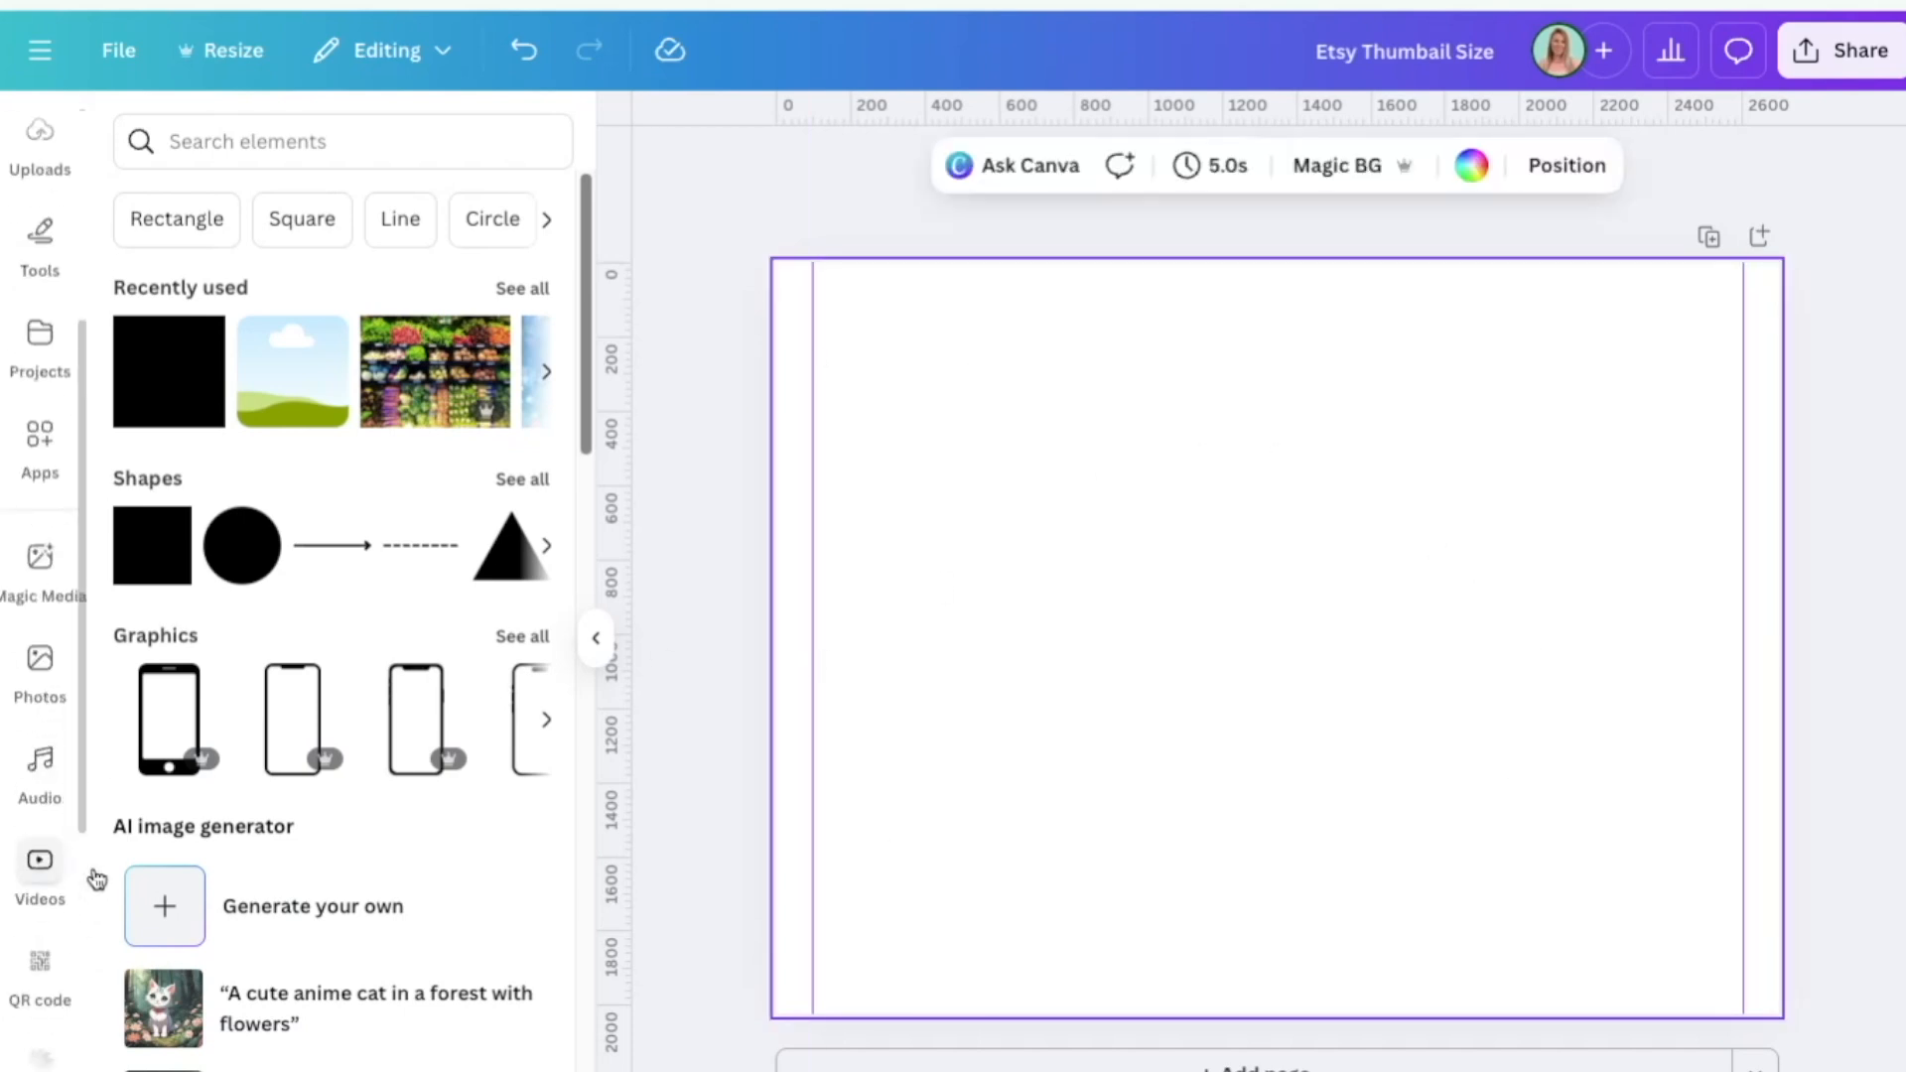
click(49, 670)
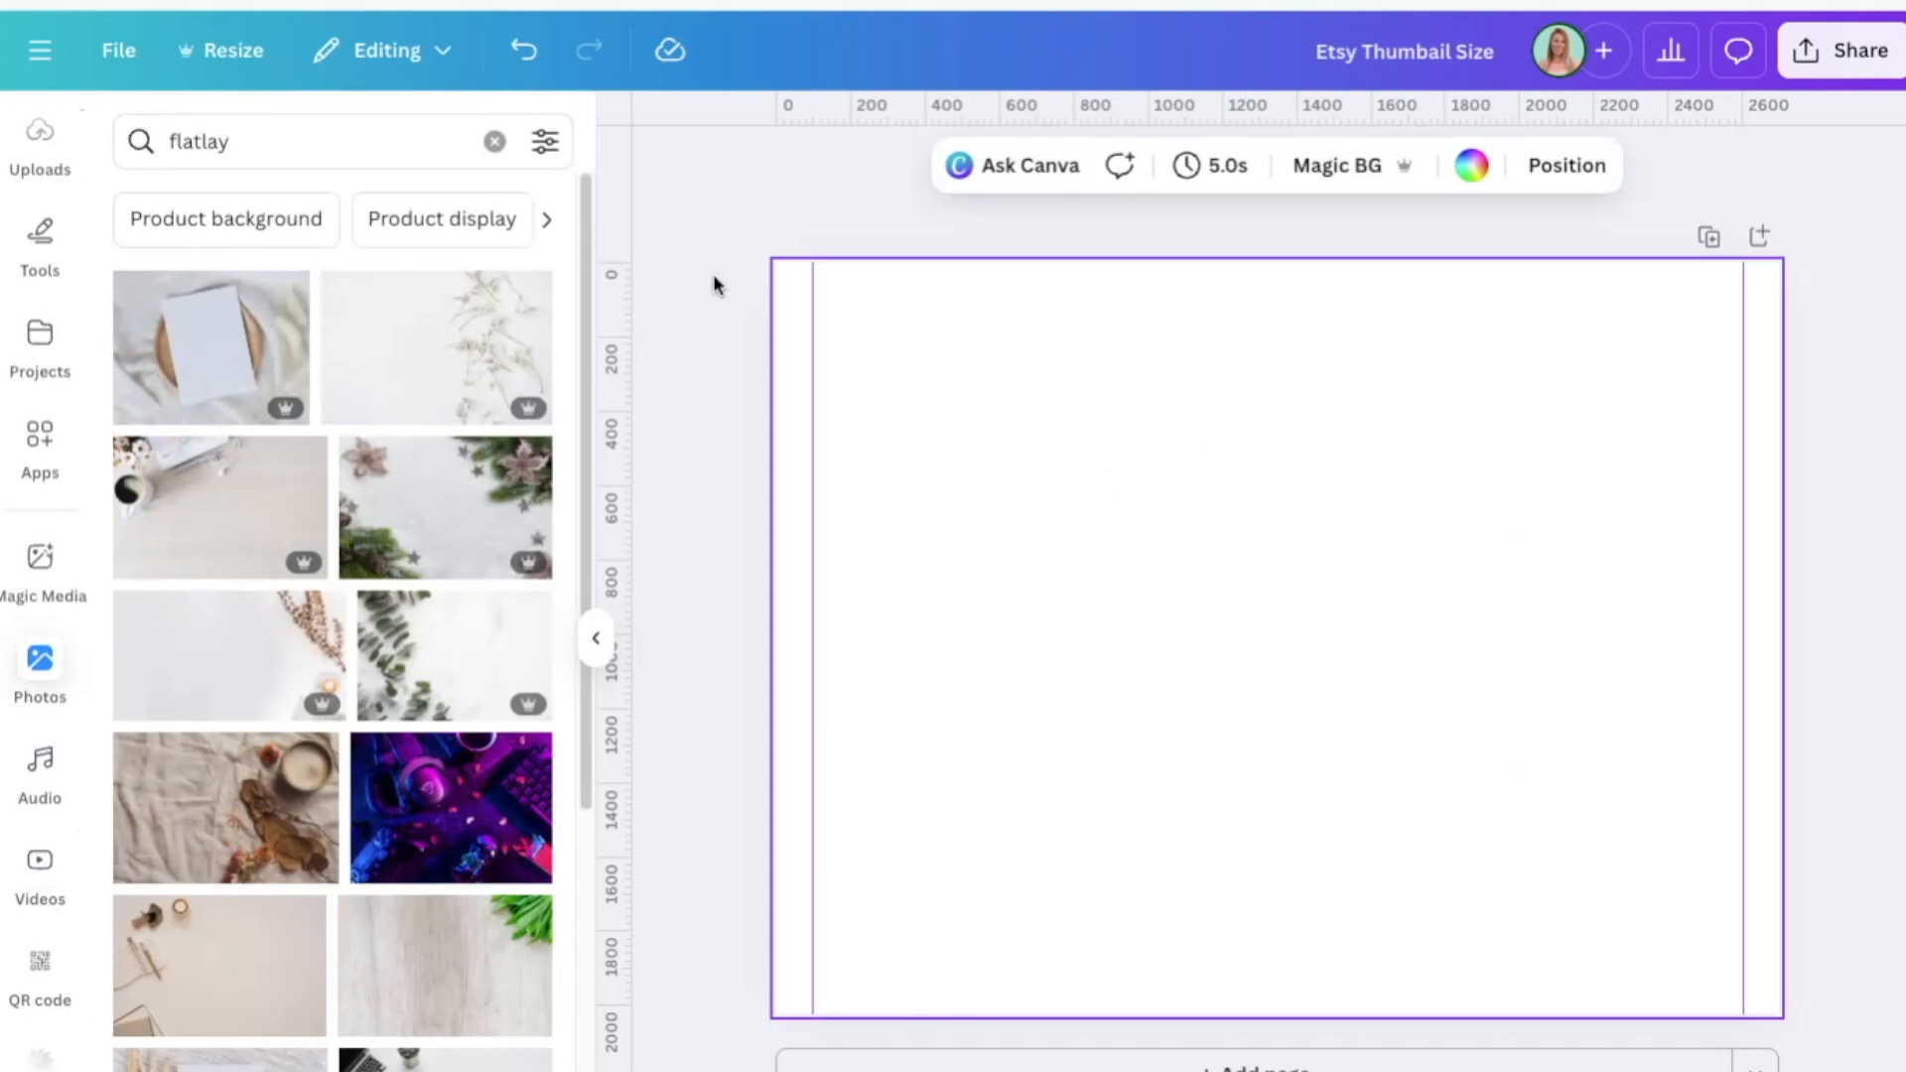
click(715, 279)
click(260, 514)
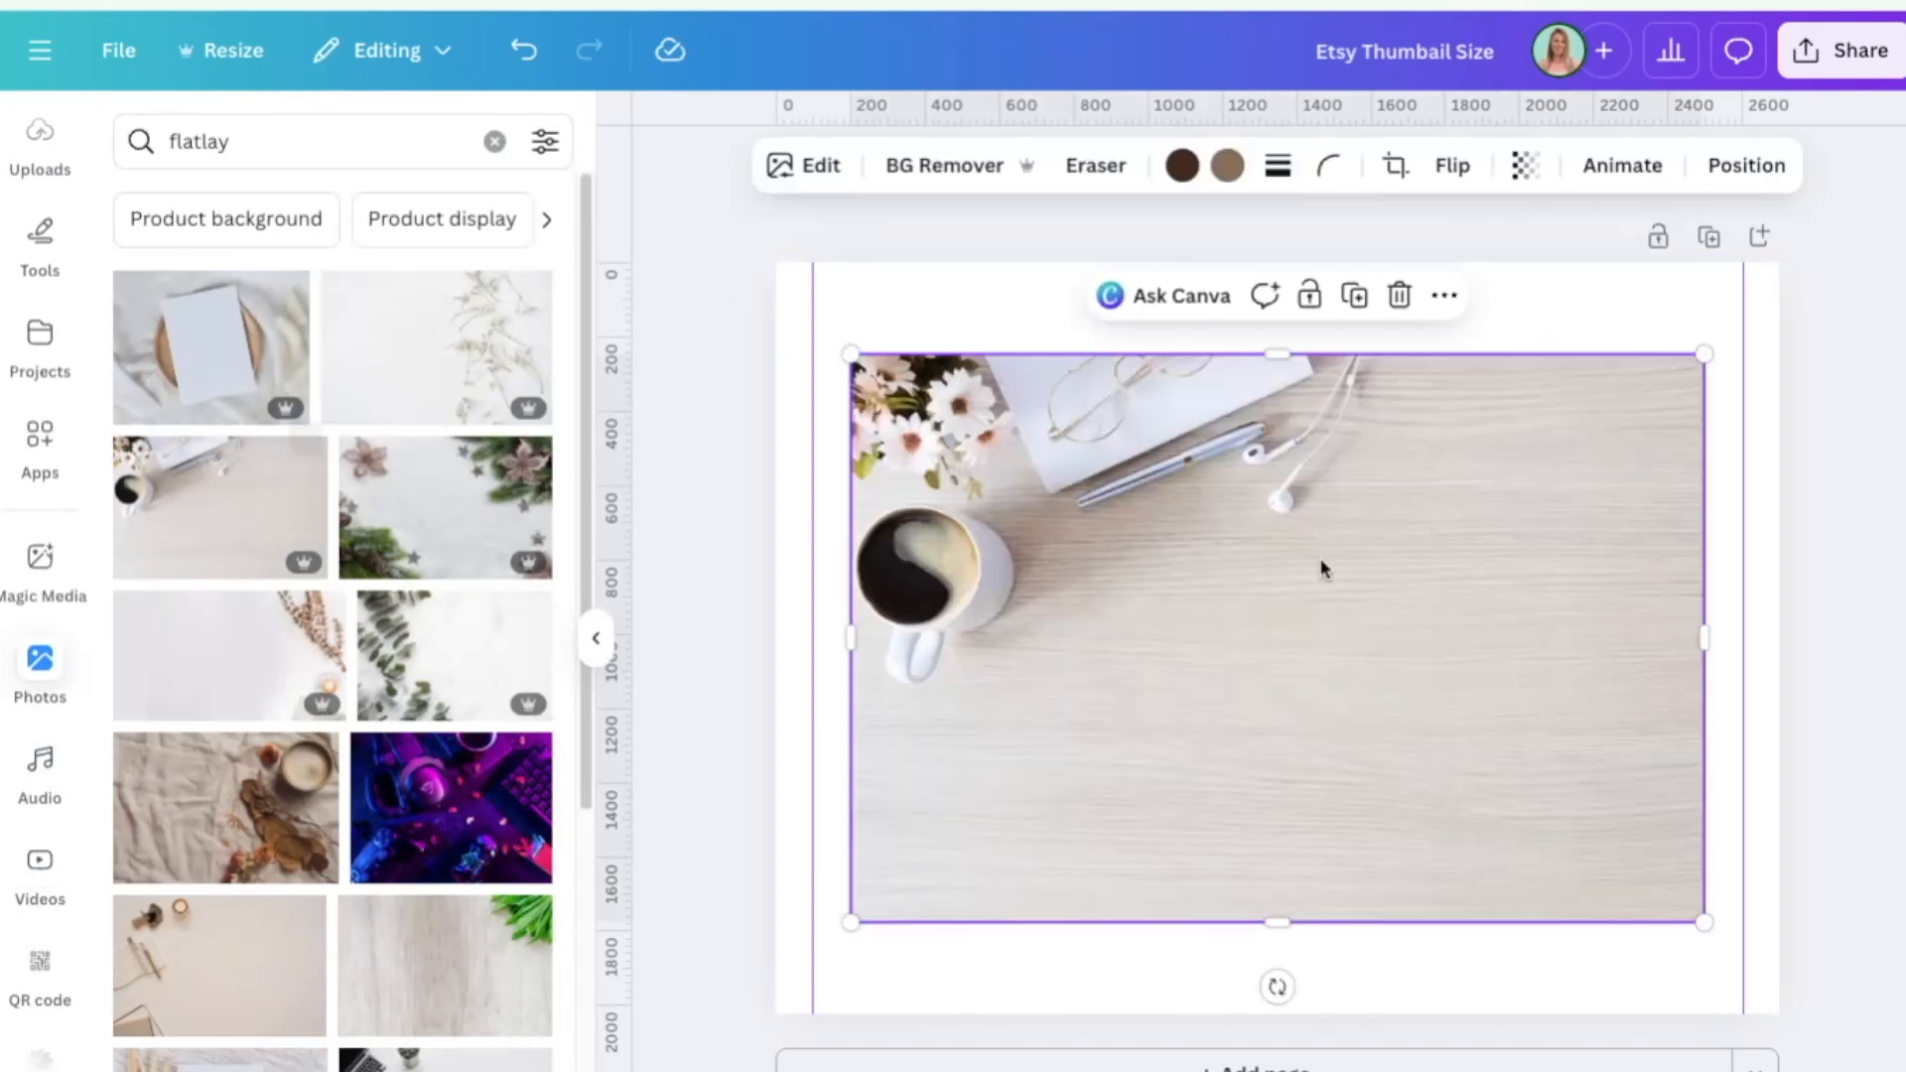
drag(1640, 836, 1625, 830)
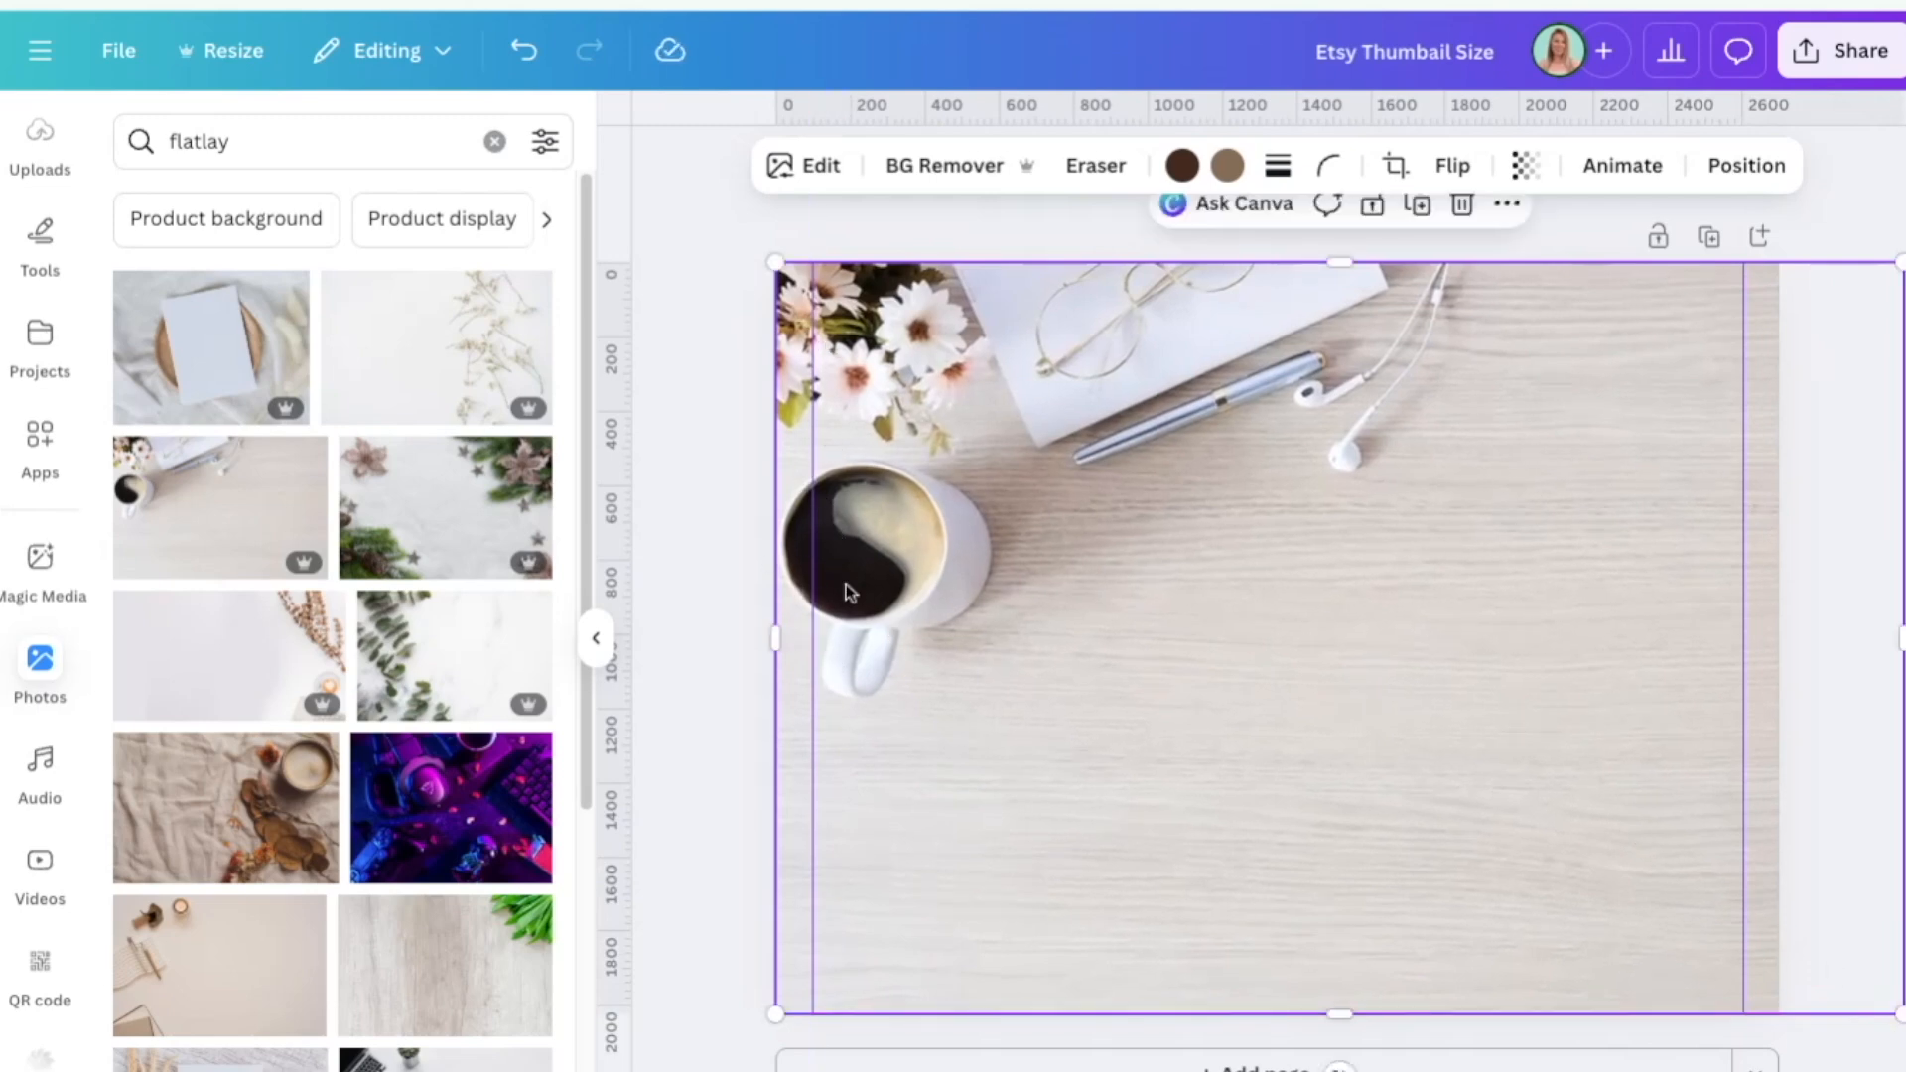
click(685, 516)
Add a square and fit it over the page margin outside the guide on the coffee-cup side
scroll(40, 318, up, 4)
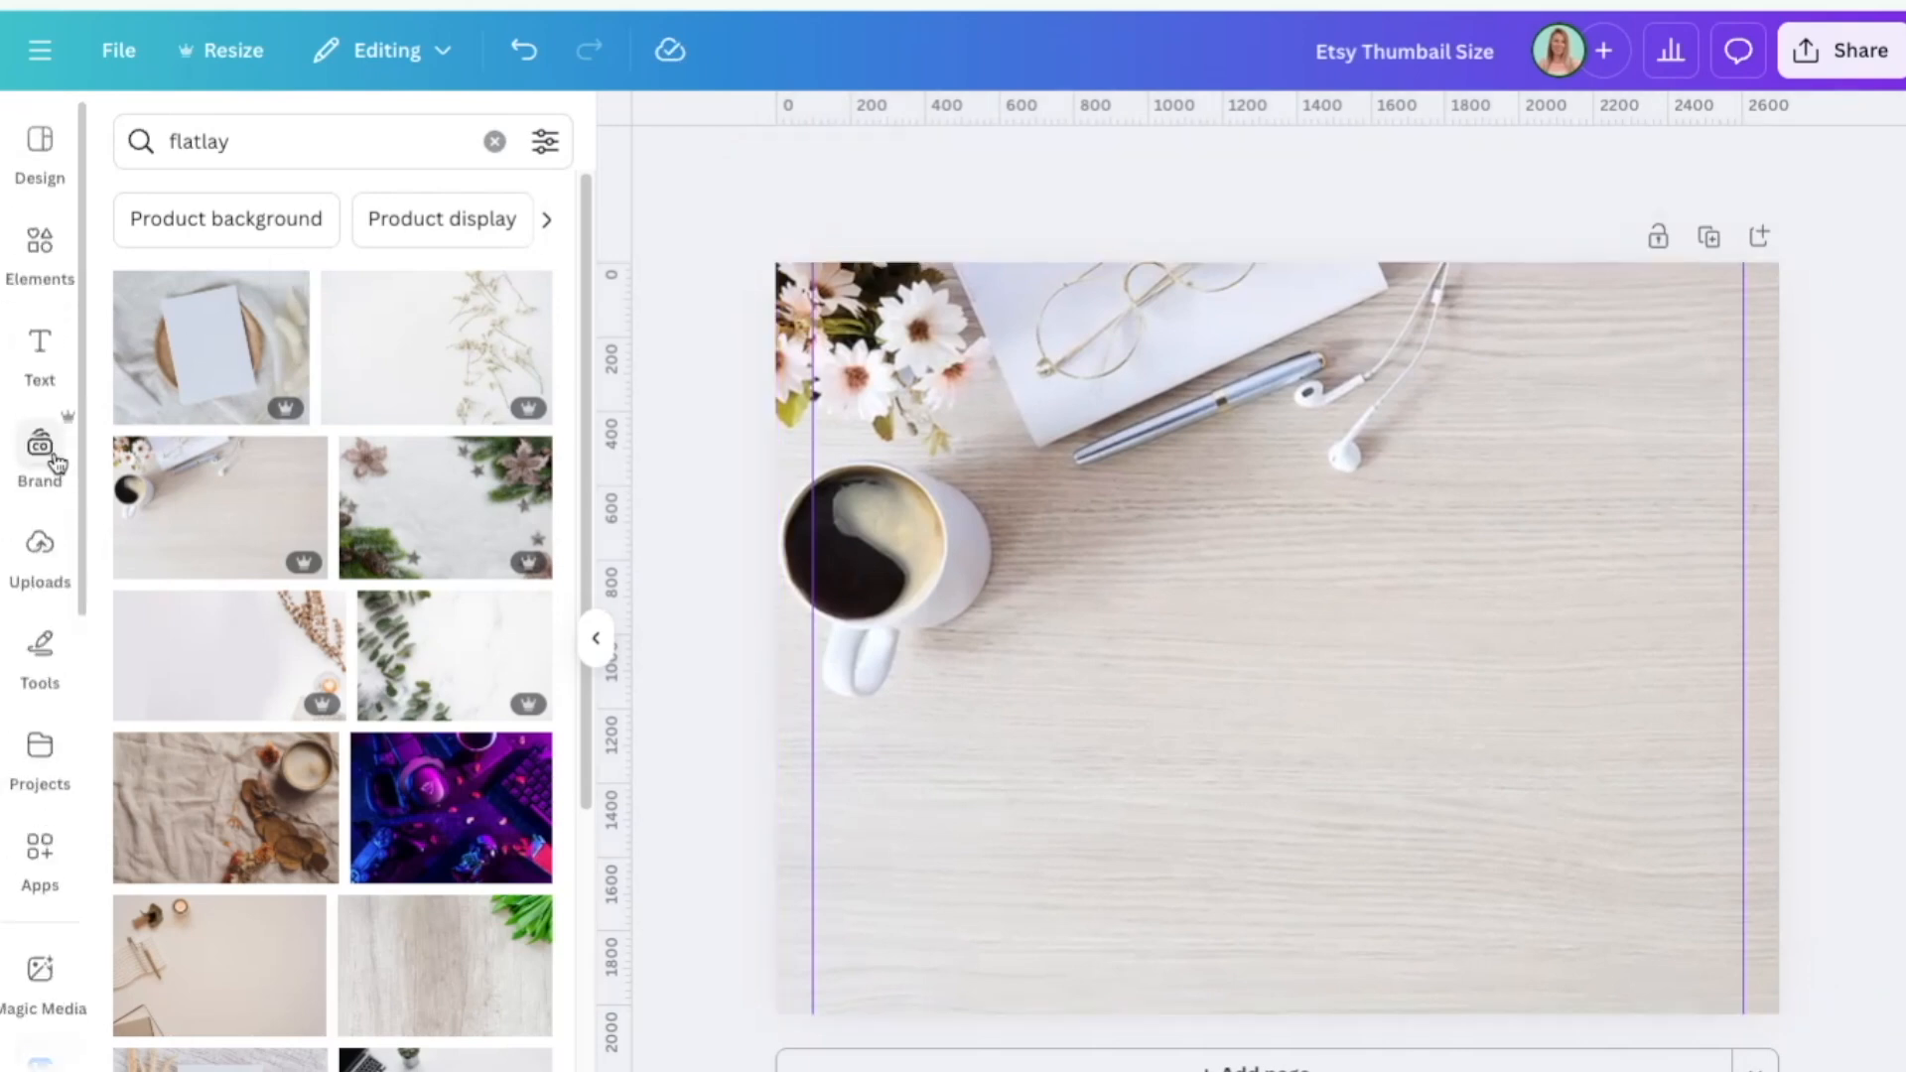
click(24, 290)
click(151, 411)
drag(1343, 710, 1030, 648)
drag(964, 575, 723, 365)
mouse_move(699, 479)
mouse_down()
mouse_move(700, 789)
mouse_move(698, 477)
mouse_up()
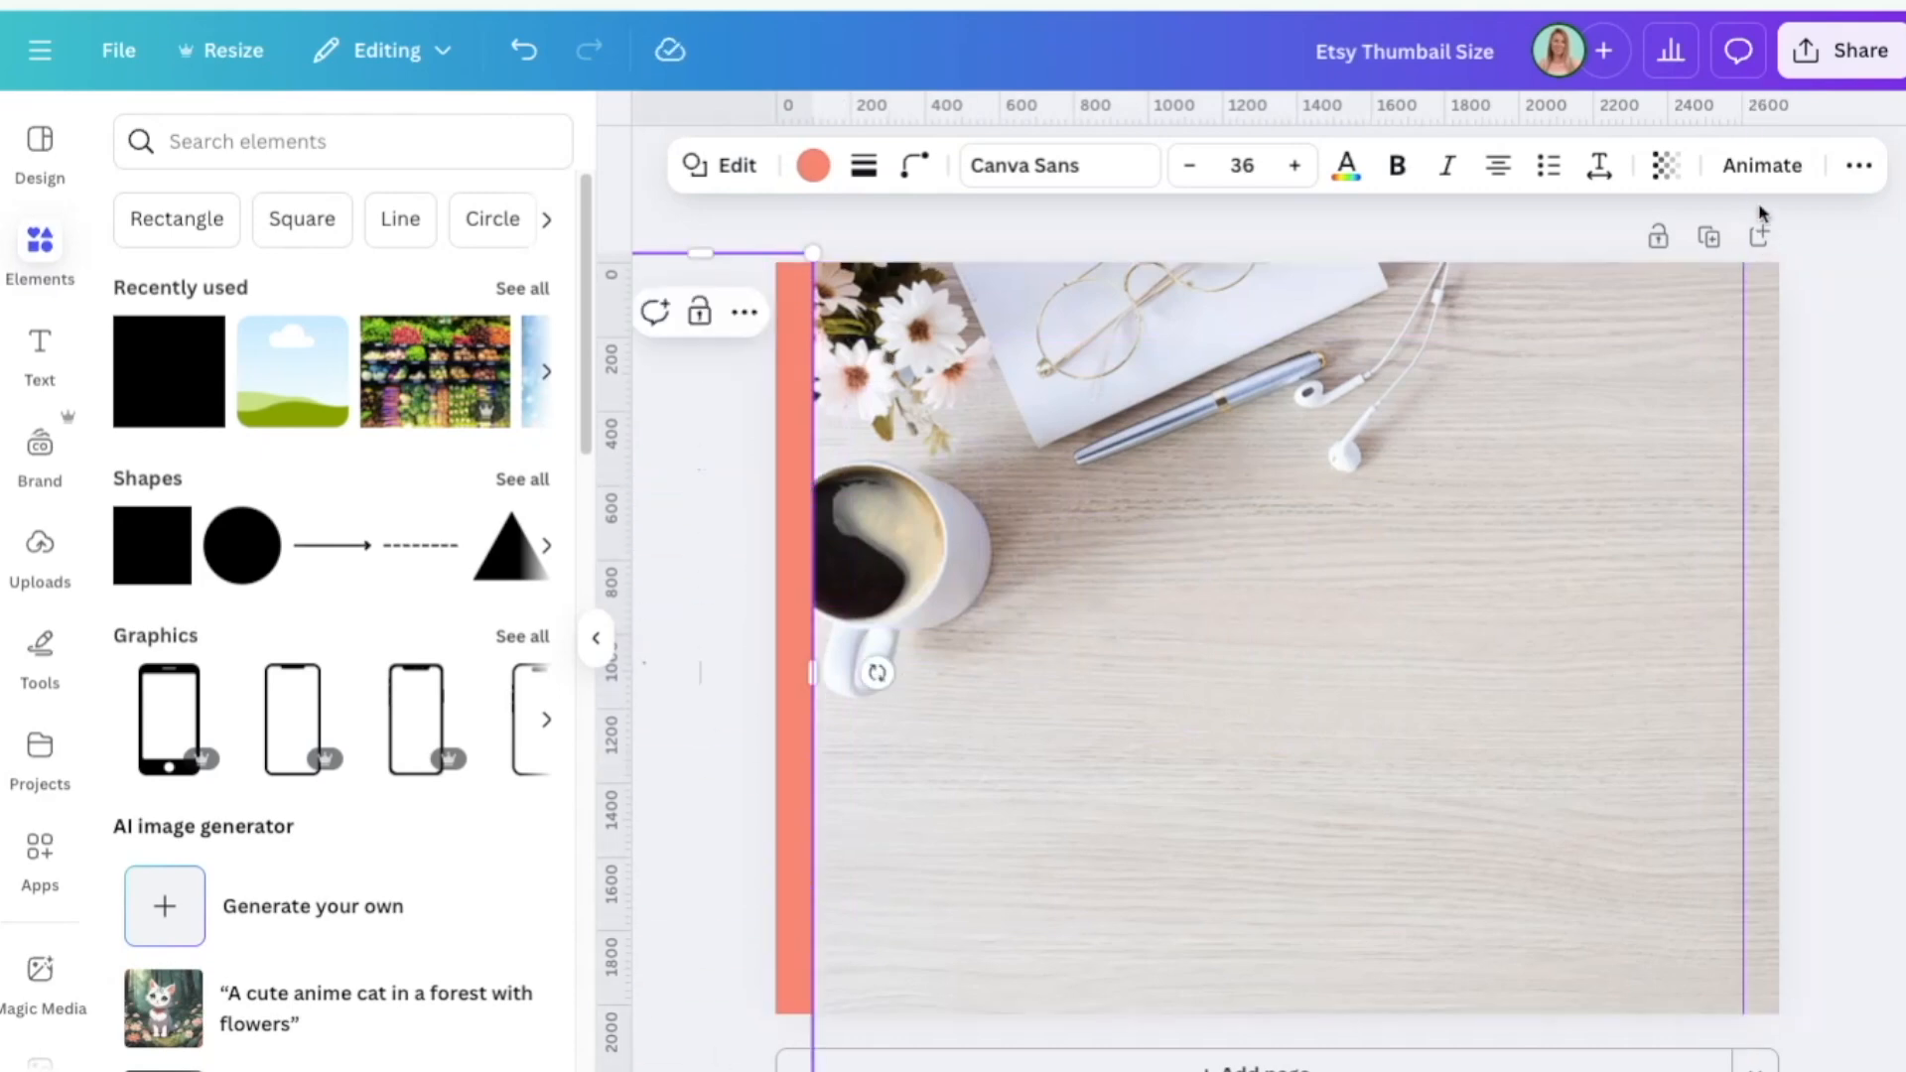
click(1429, 240)
Duplicate the coral square and move the copy over the opposite page margin, outside the 2601 guide
click(784, 629)
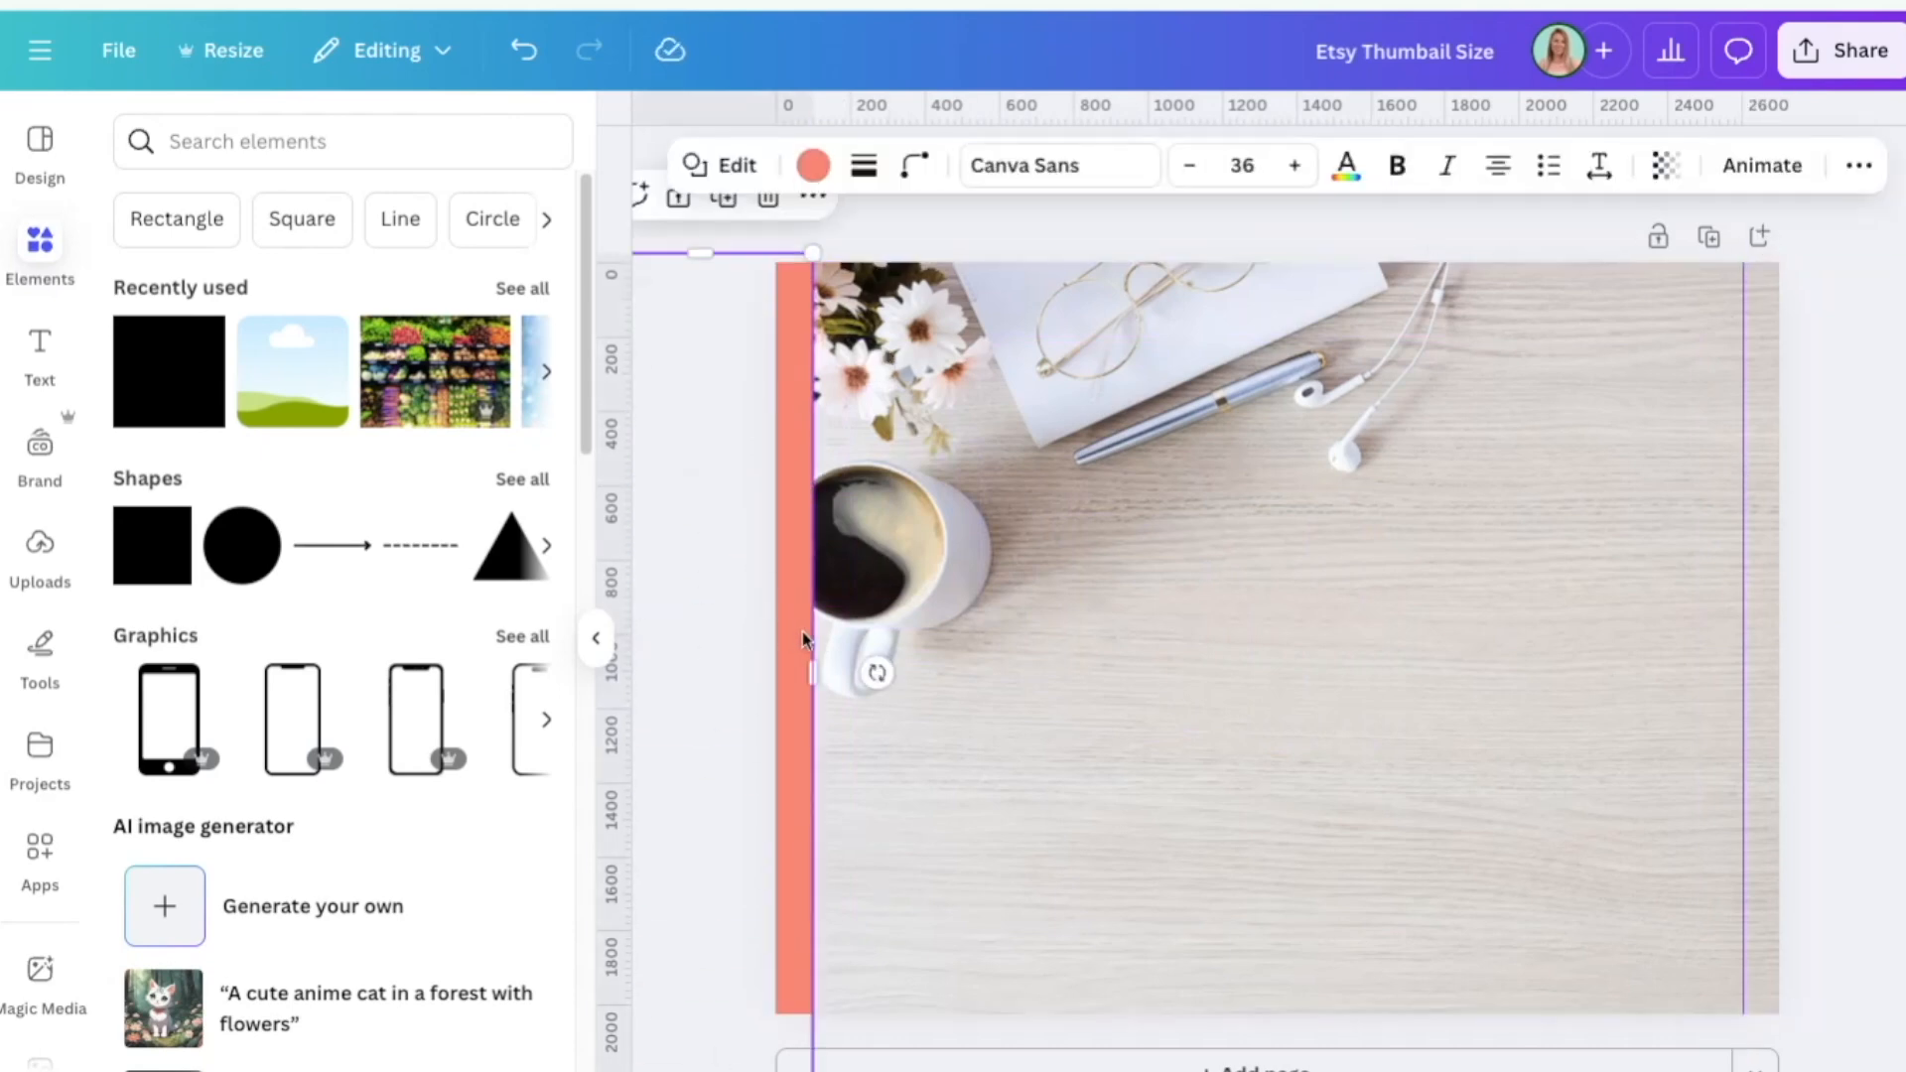
key(super+d)
drag(785, 765, 1904, 767)
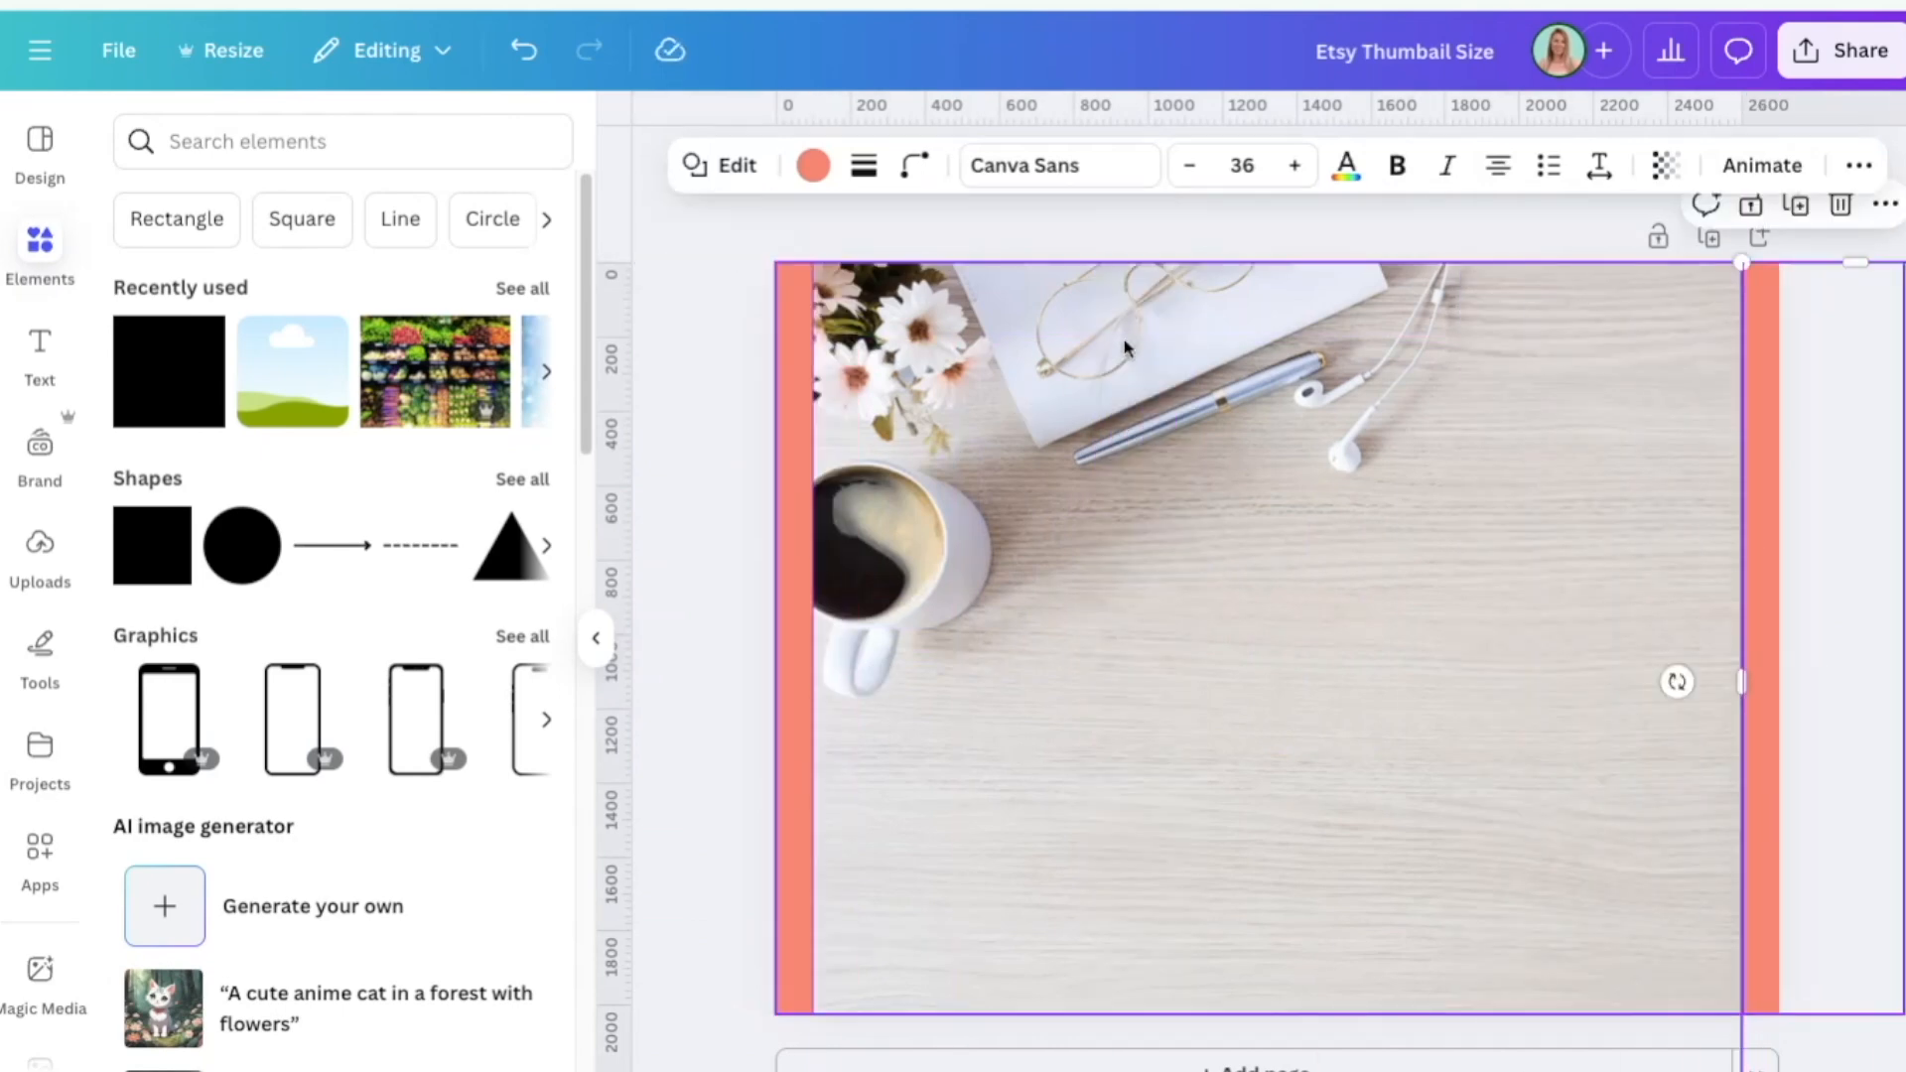
click(1228, 244)
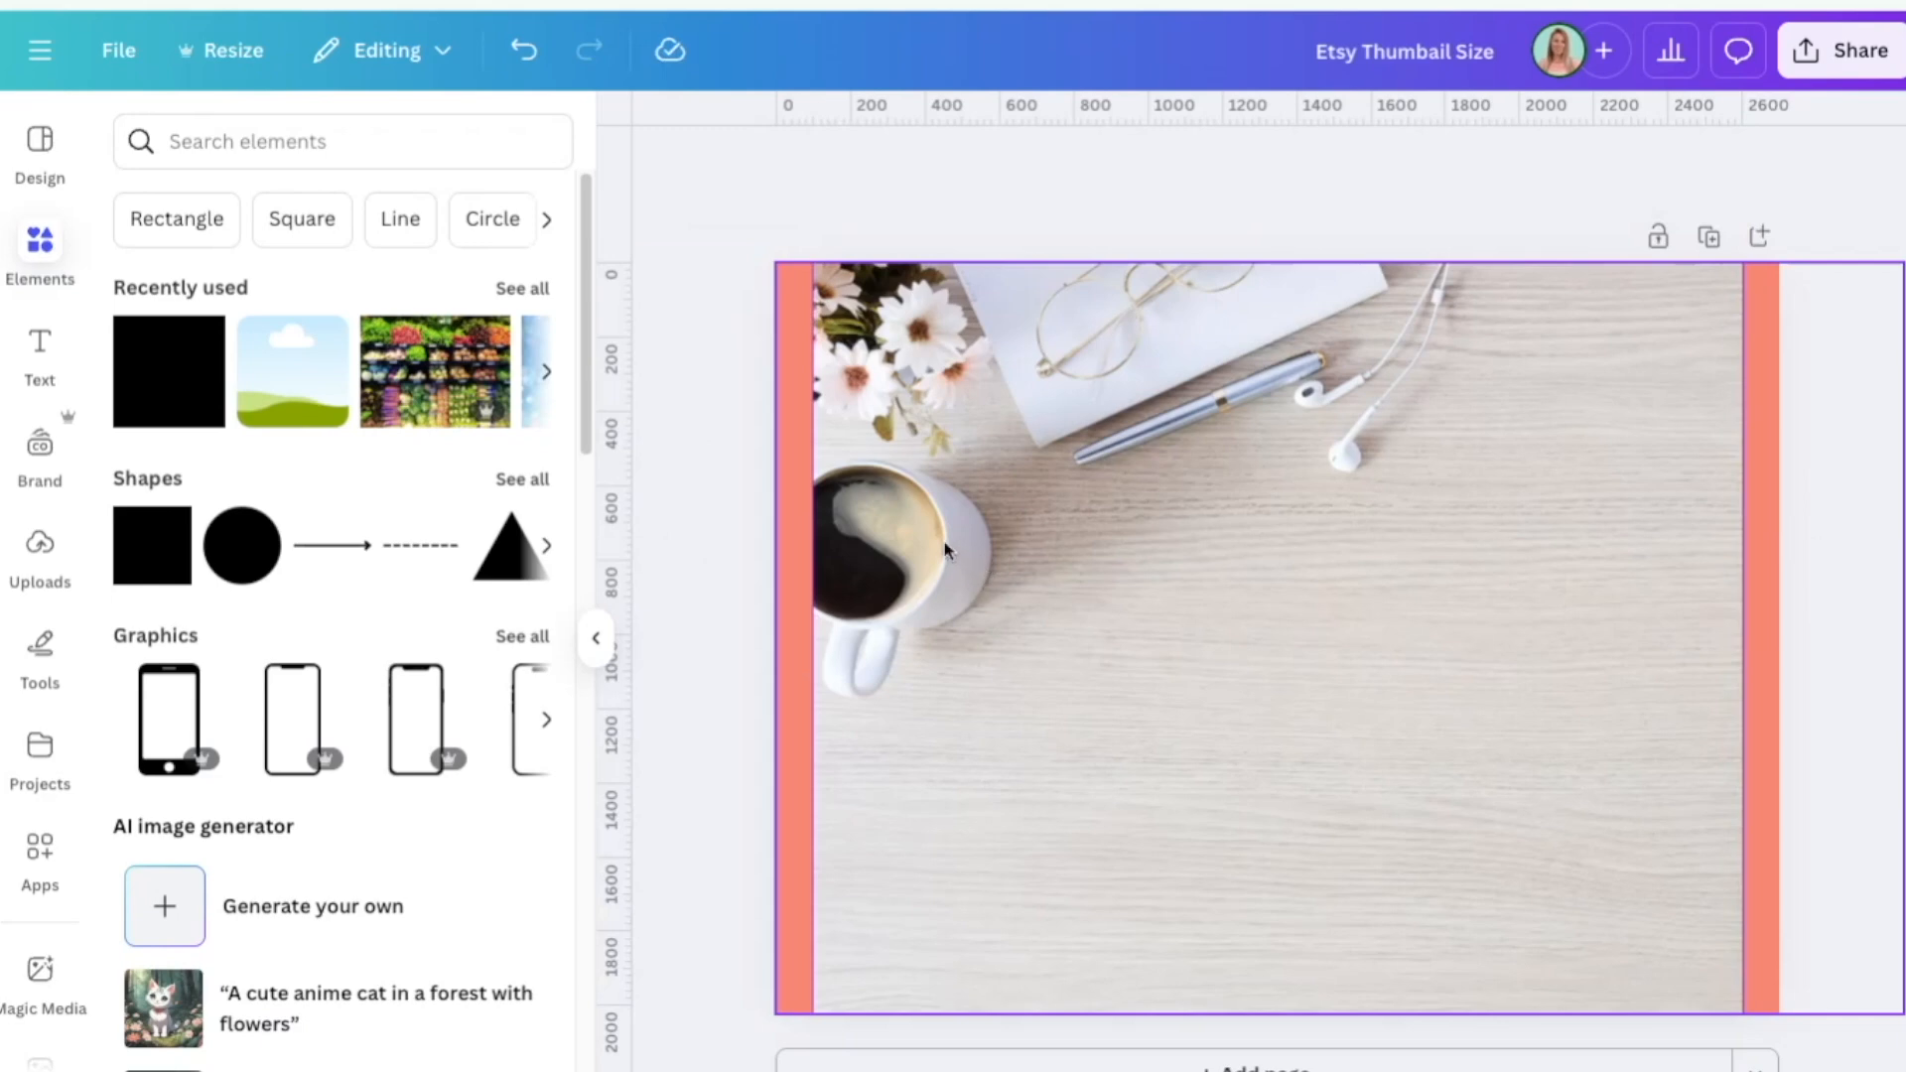
Delete both coral squares covering the page margins
click(802, 719)
key(Delete)
click(1772, 711)
key(Delete)
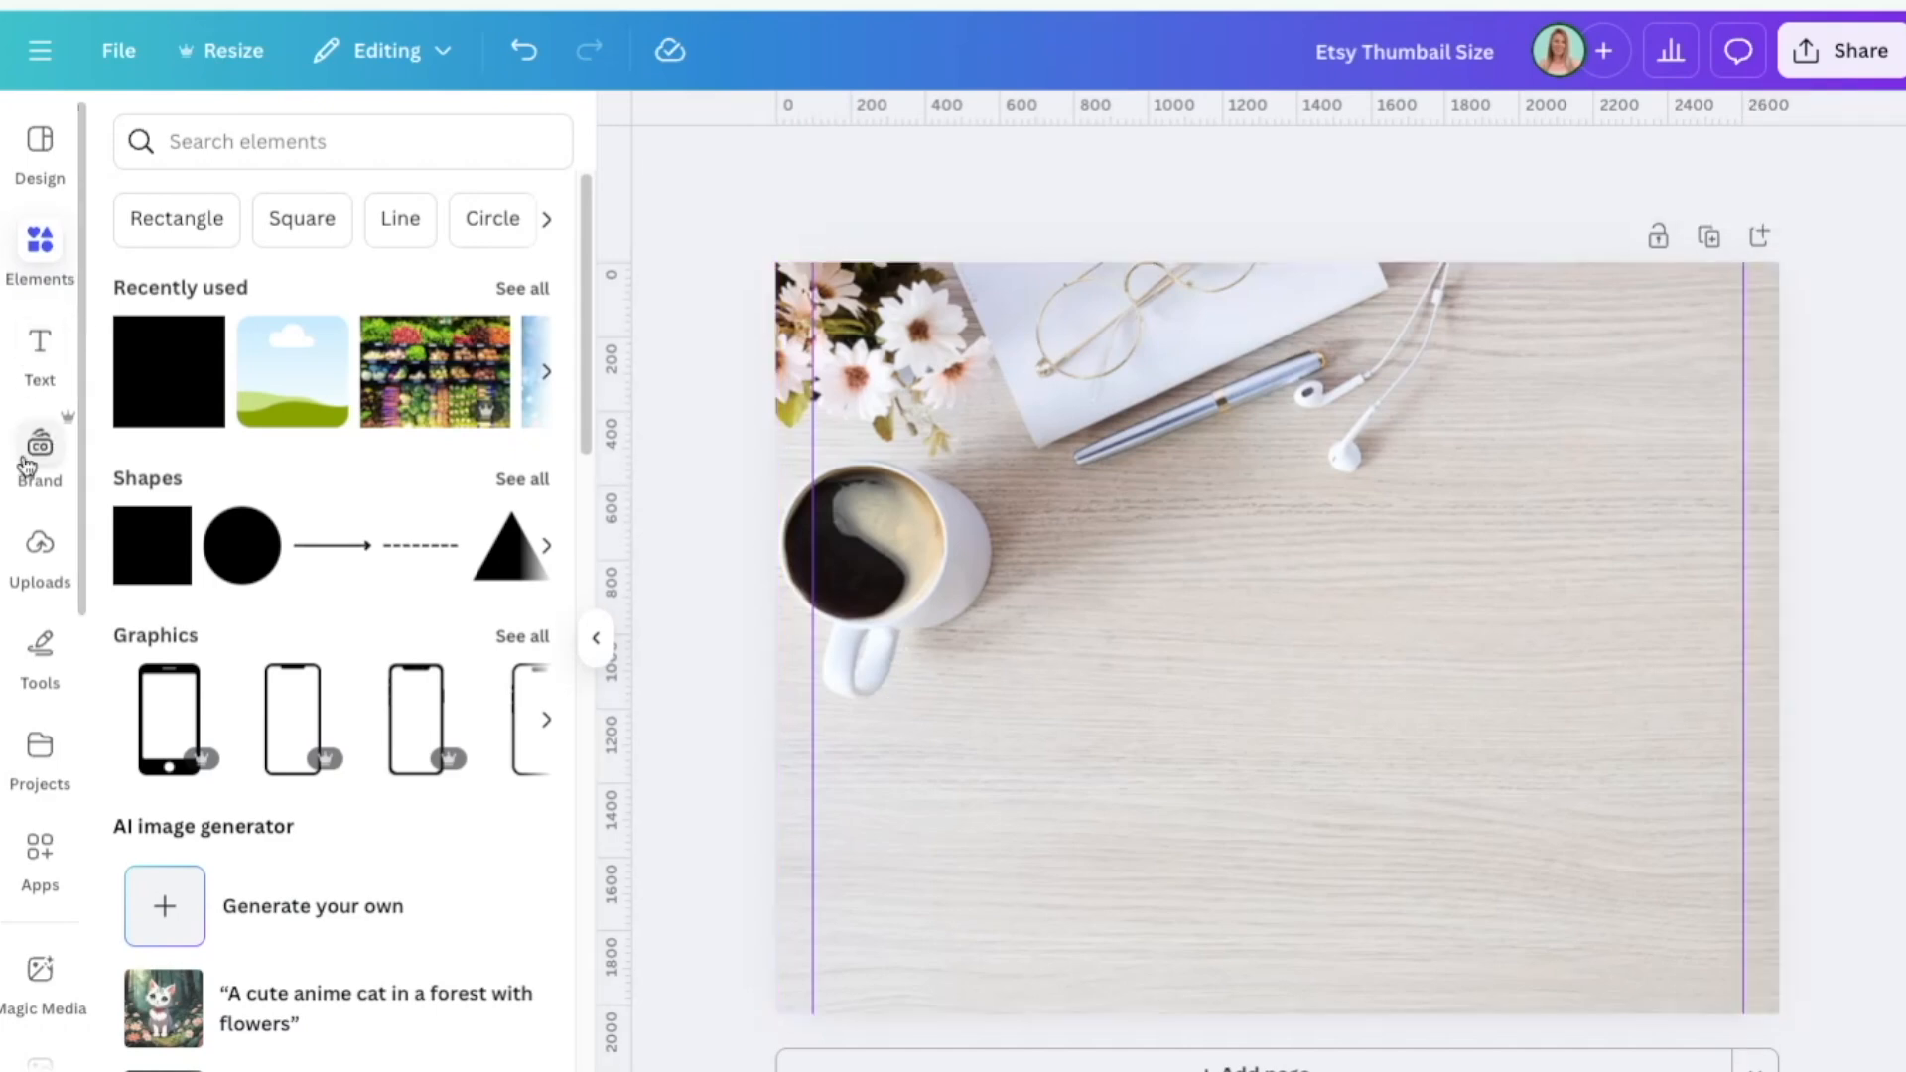
Add a Brand Kit heading to the page and enlarge it to font size 200
click(44, 370)
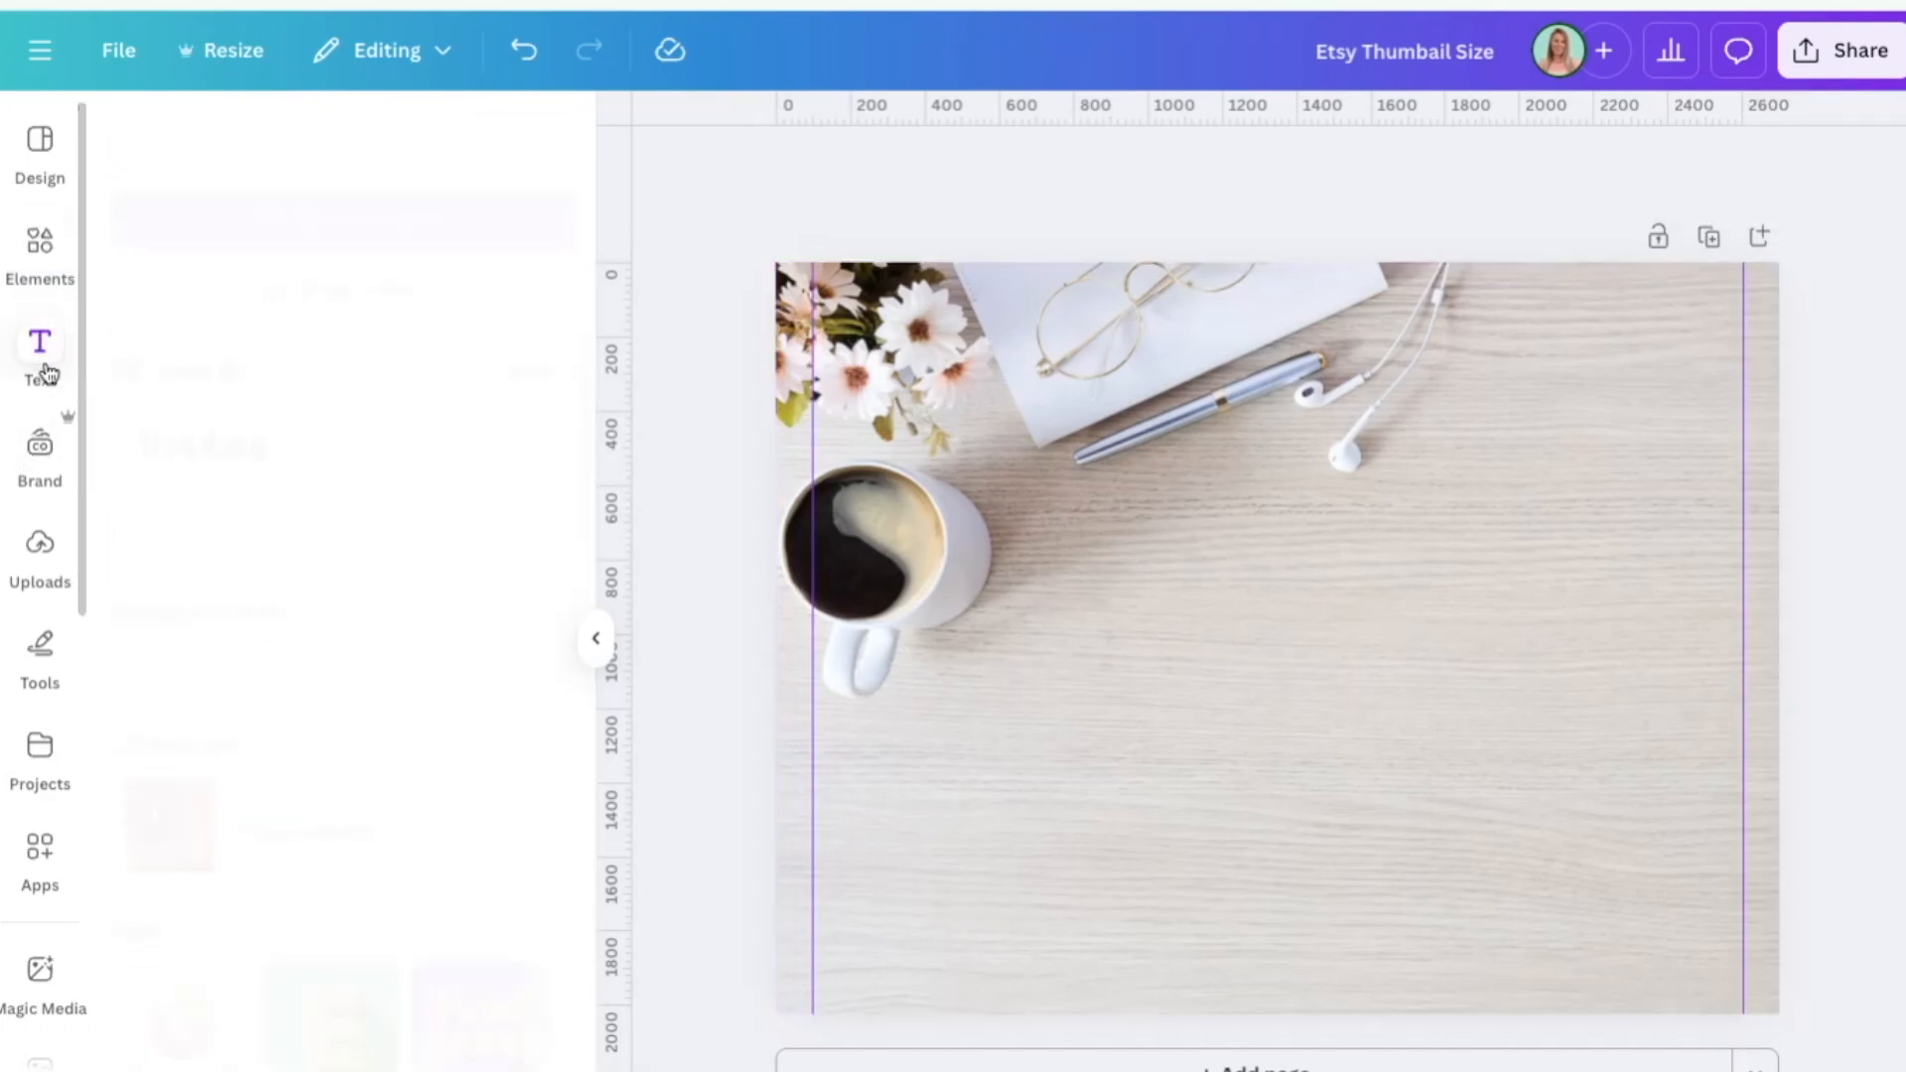
click(336, 456)
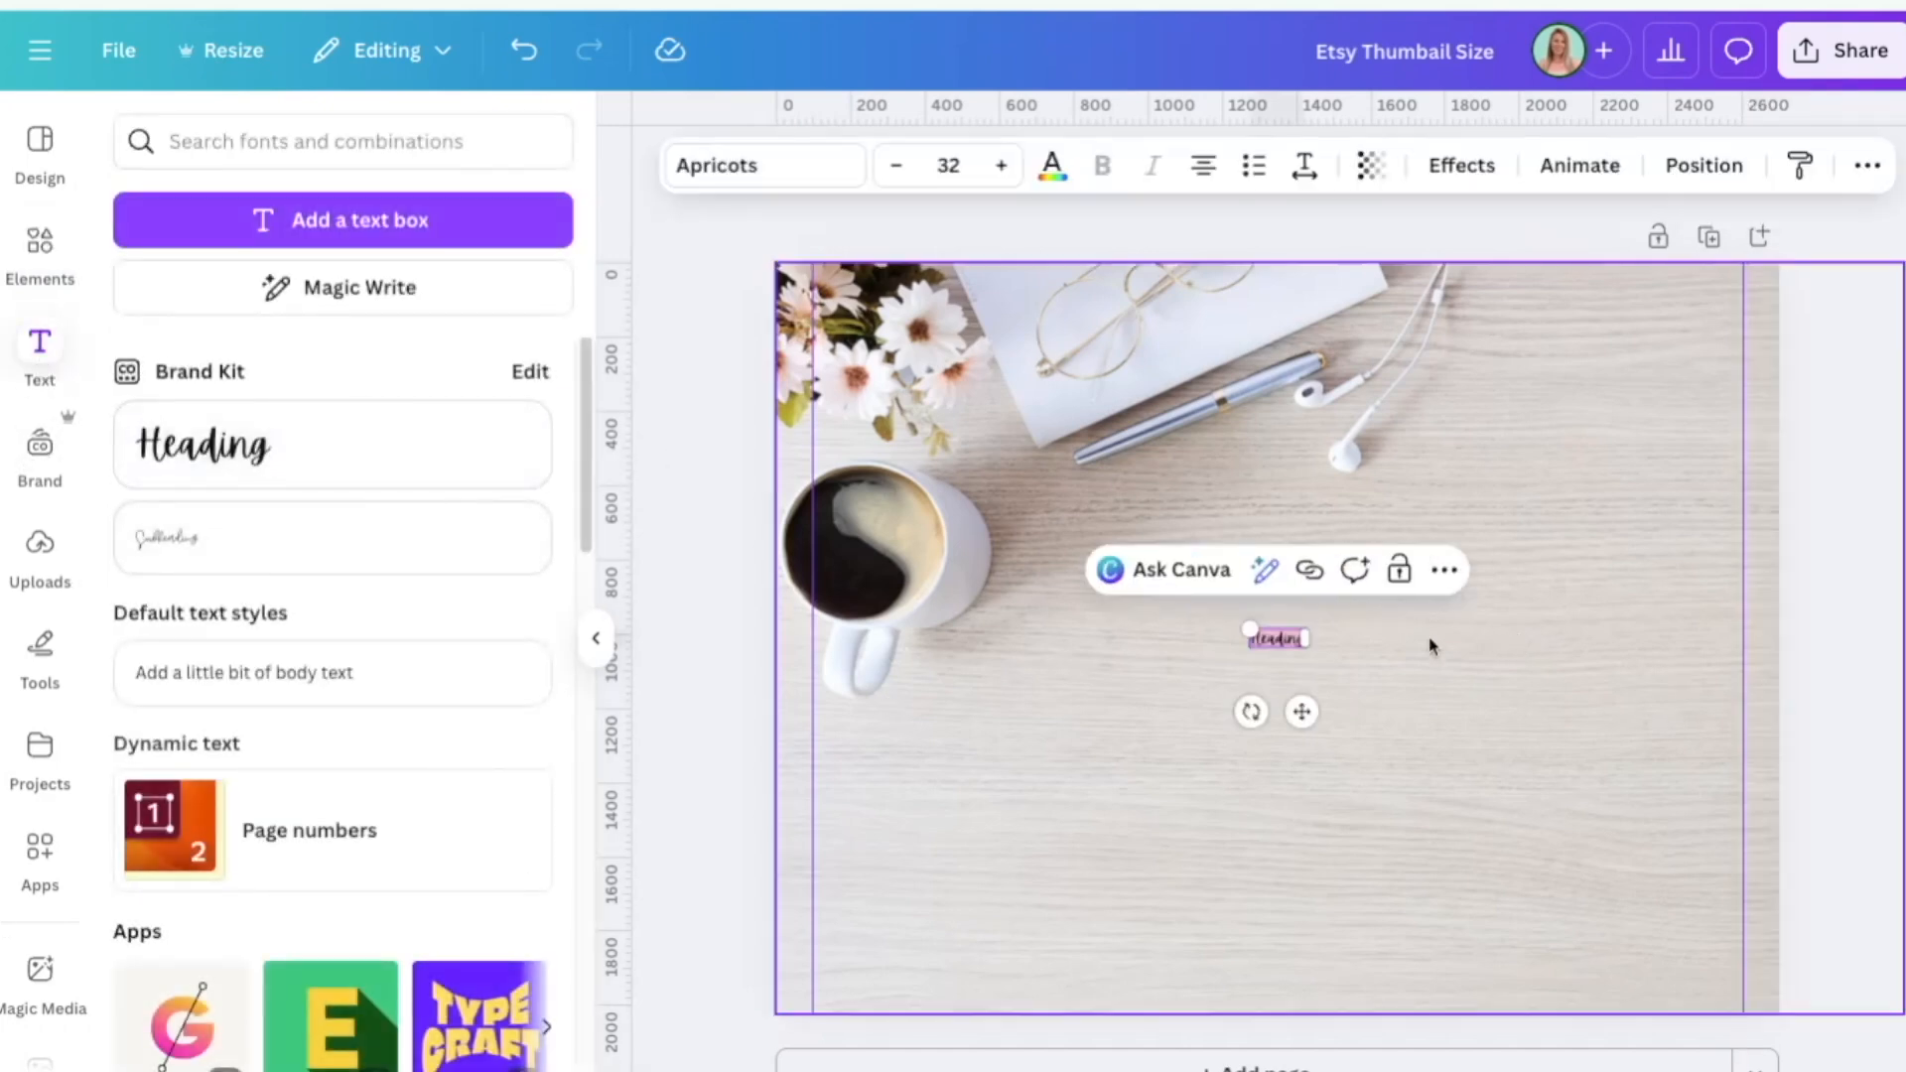
click(1303, 649)
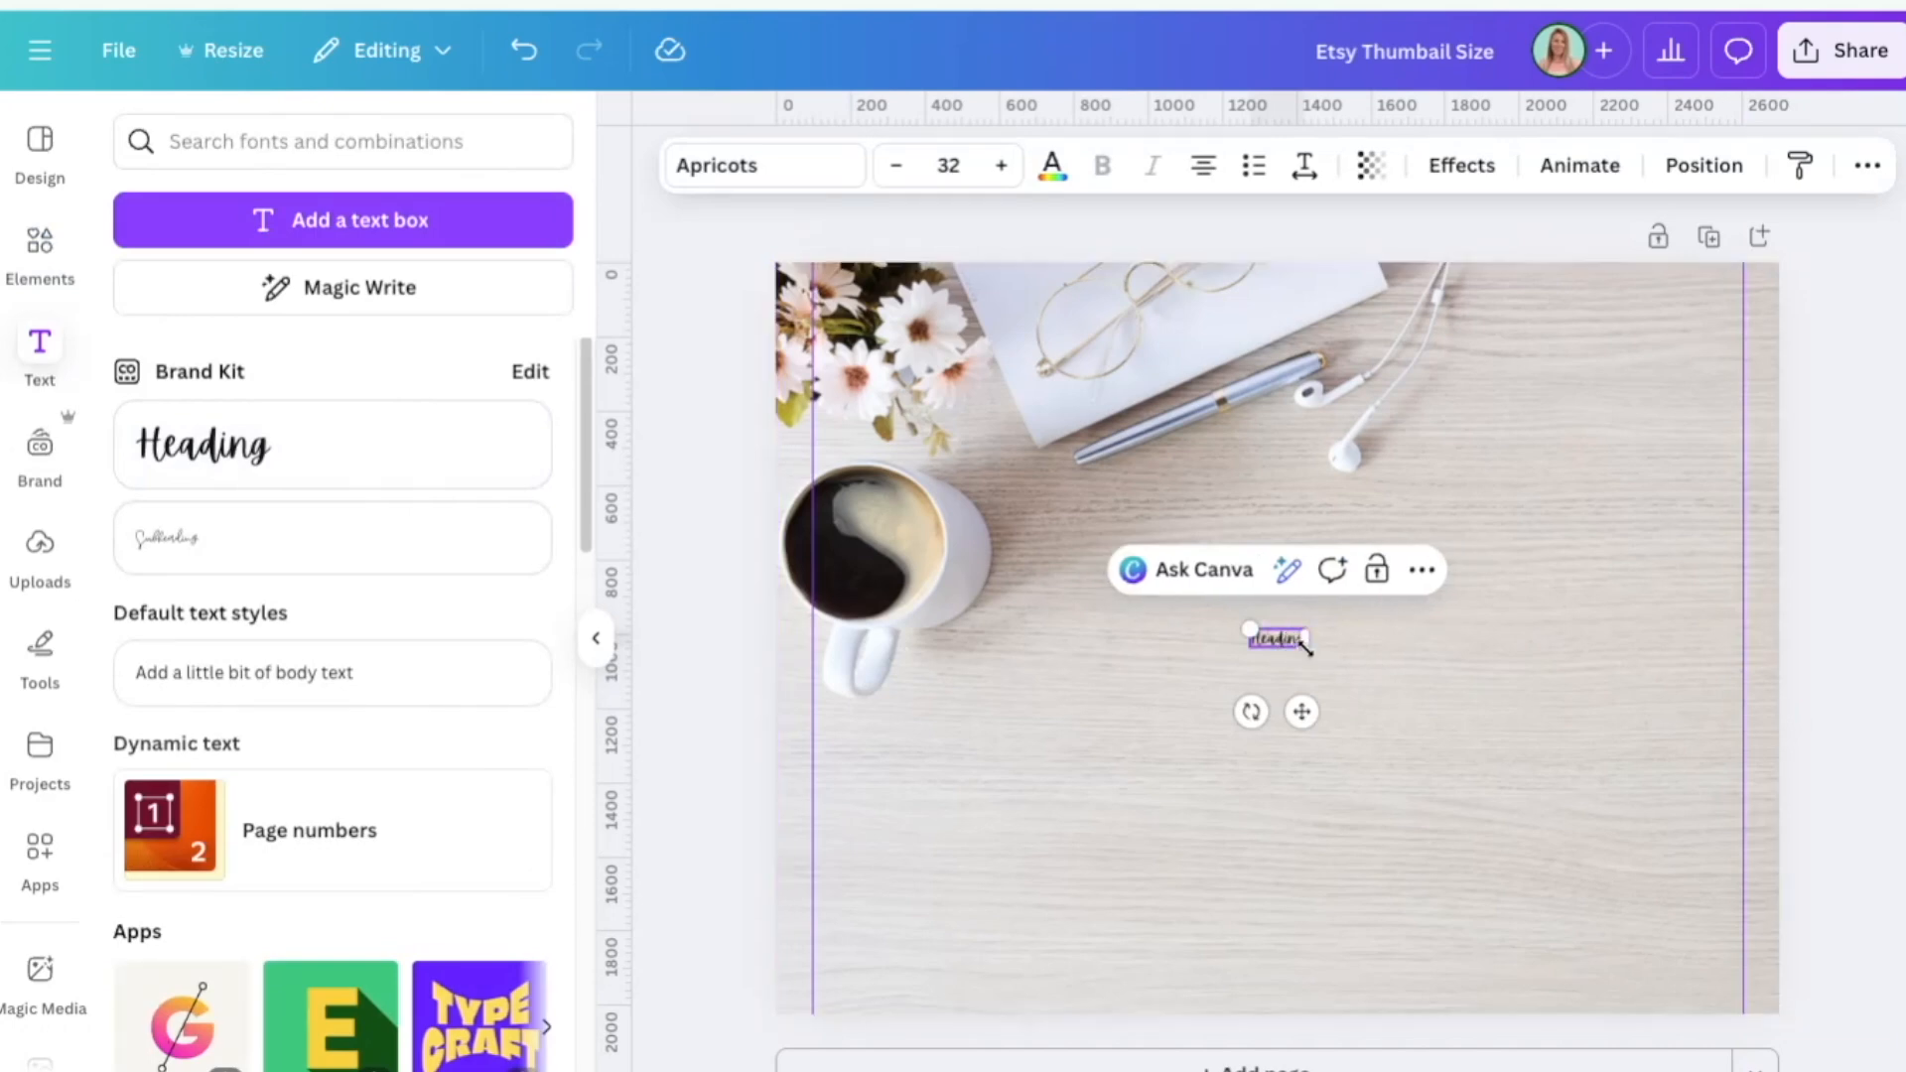
drag(1304, 648, 1588, 746)
Replace the heading text with "Etsy Listing Size" and move it fully inside the vertical guides
click(1376, 694)
double_click(1374, 697)
text(Etst)
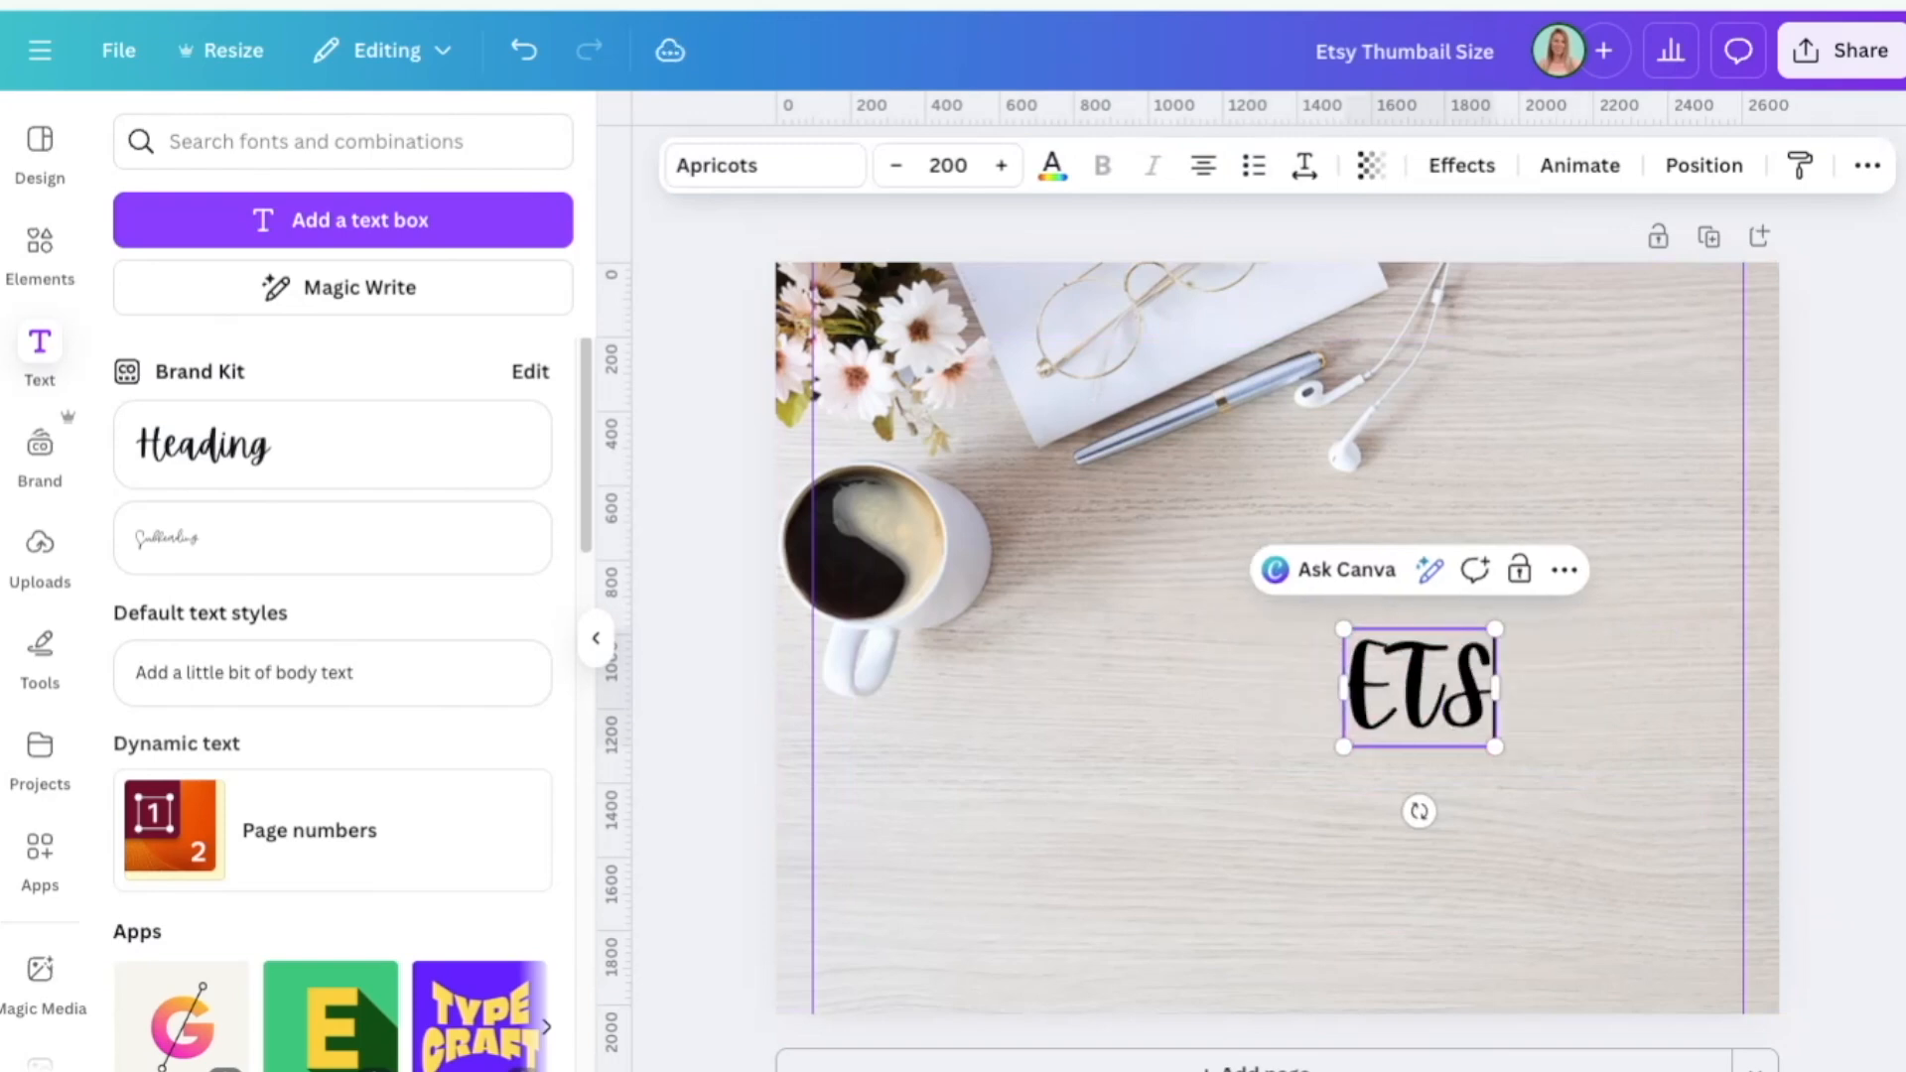
key(BackSpace)
key(BackSpace)
key(BackSpace)
text(t)
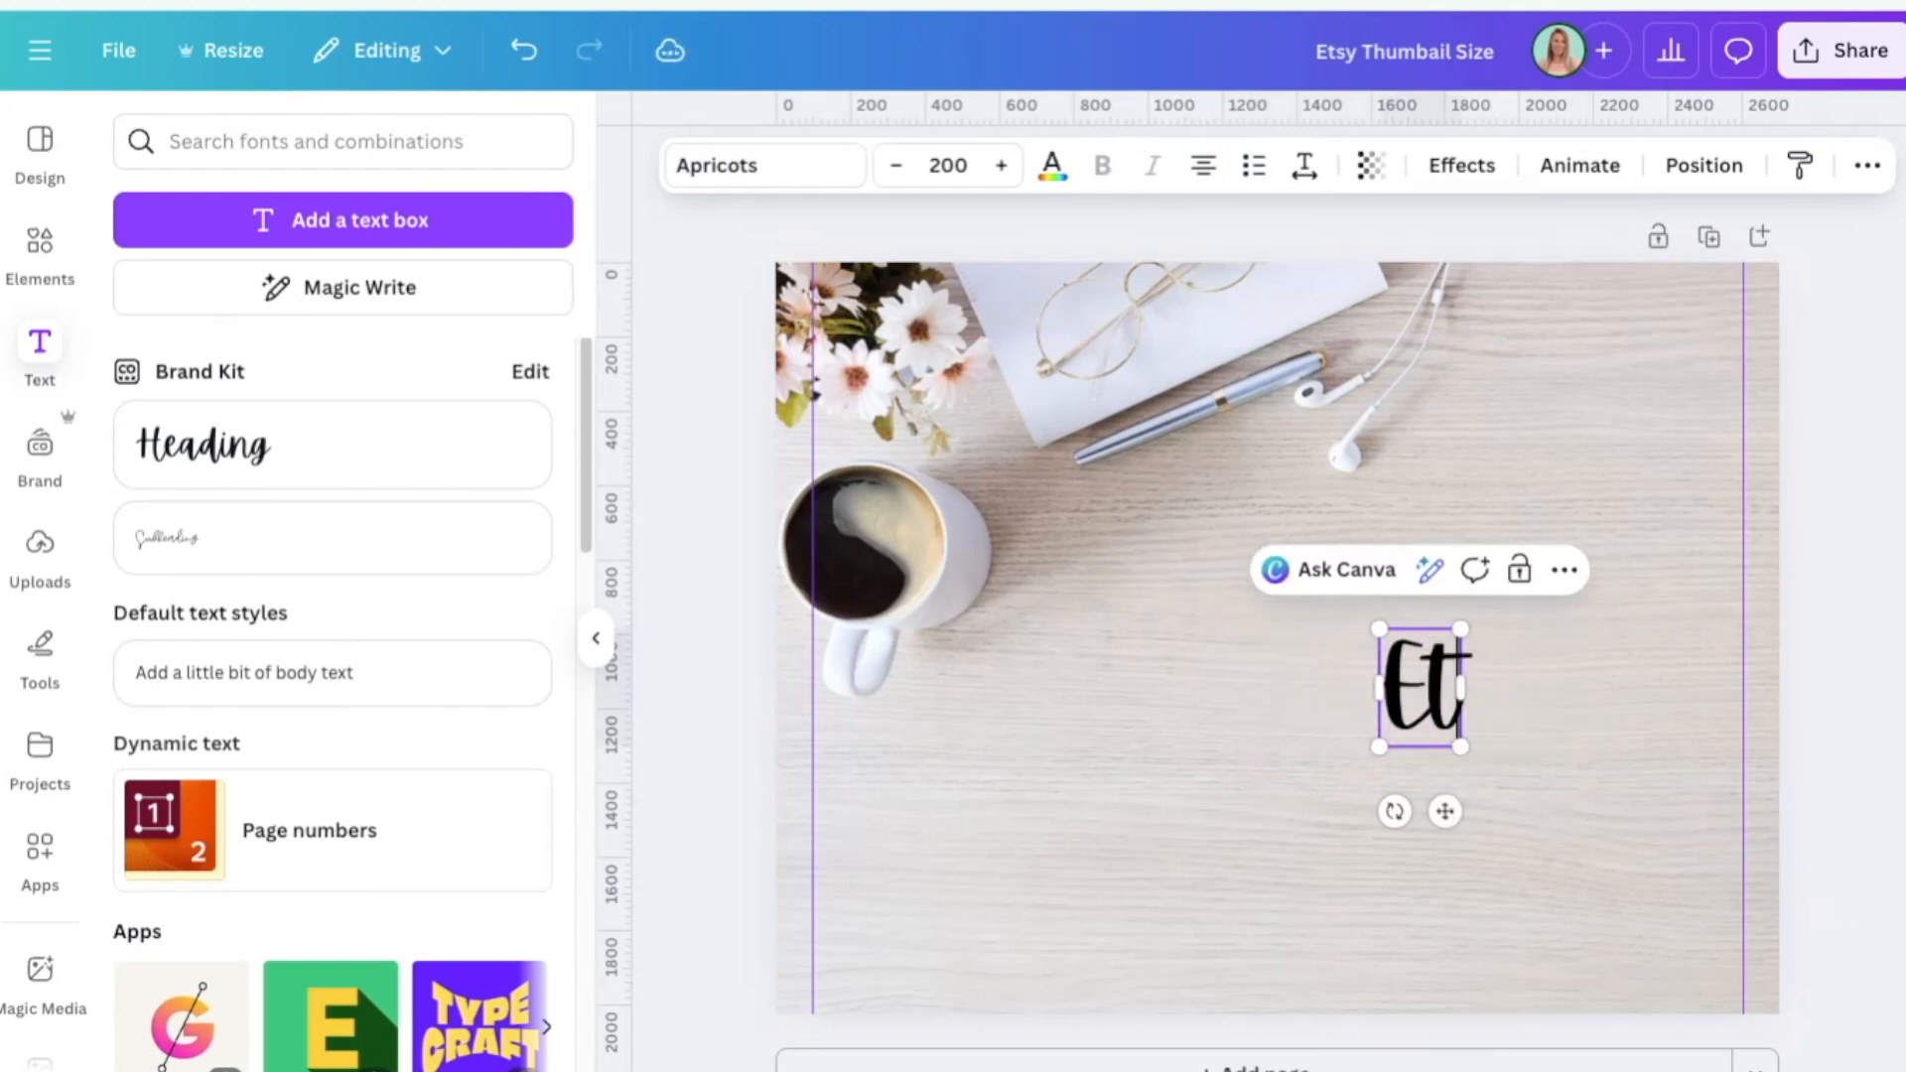
text(sy Listi)
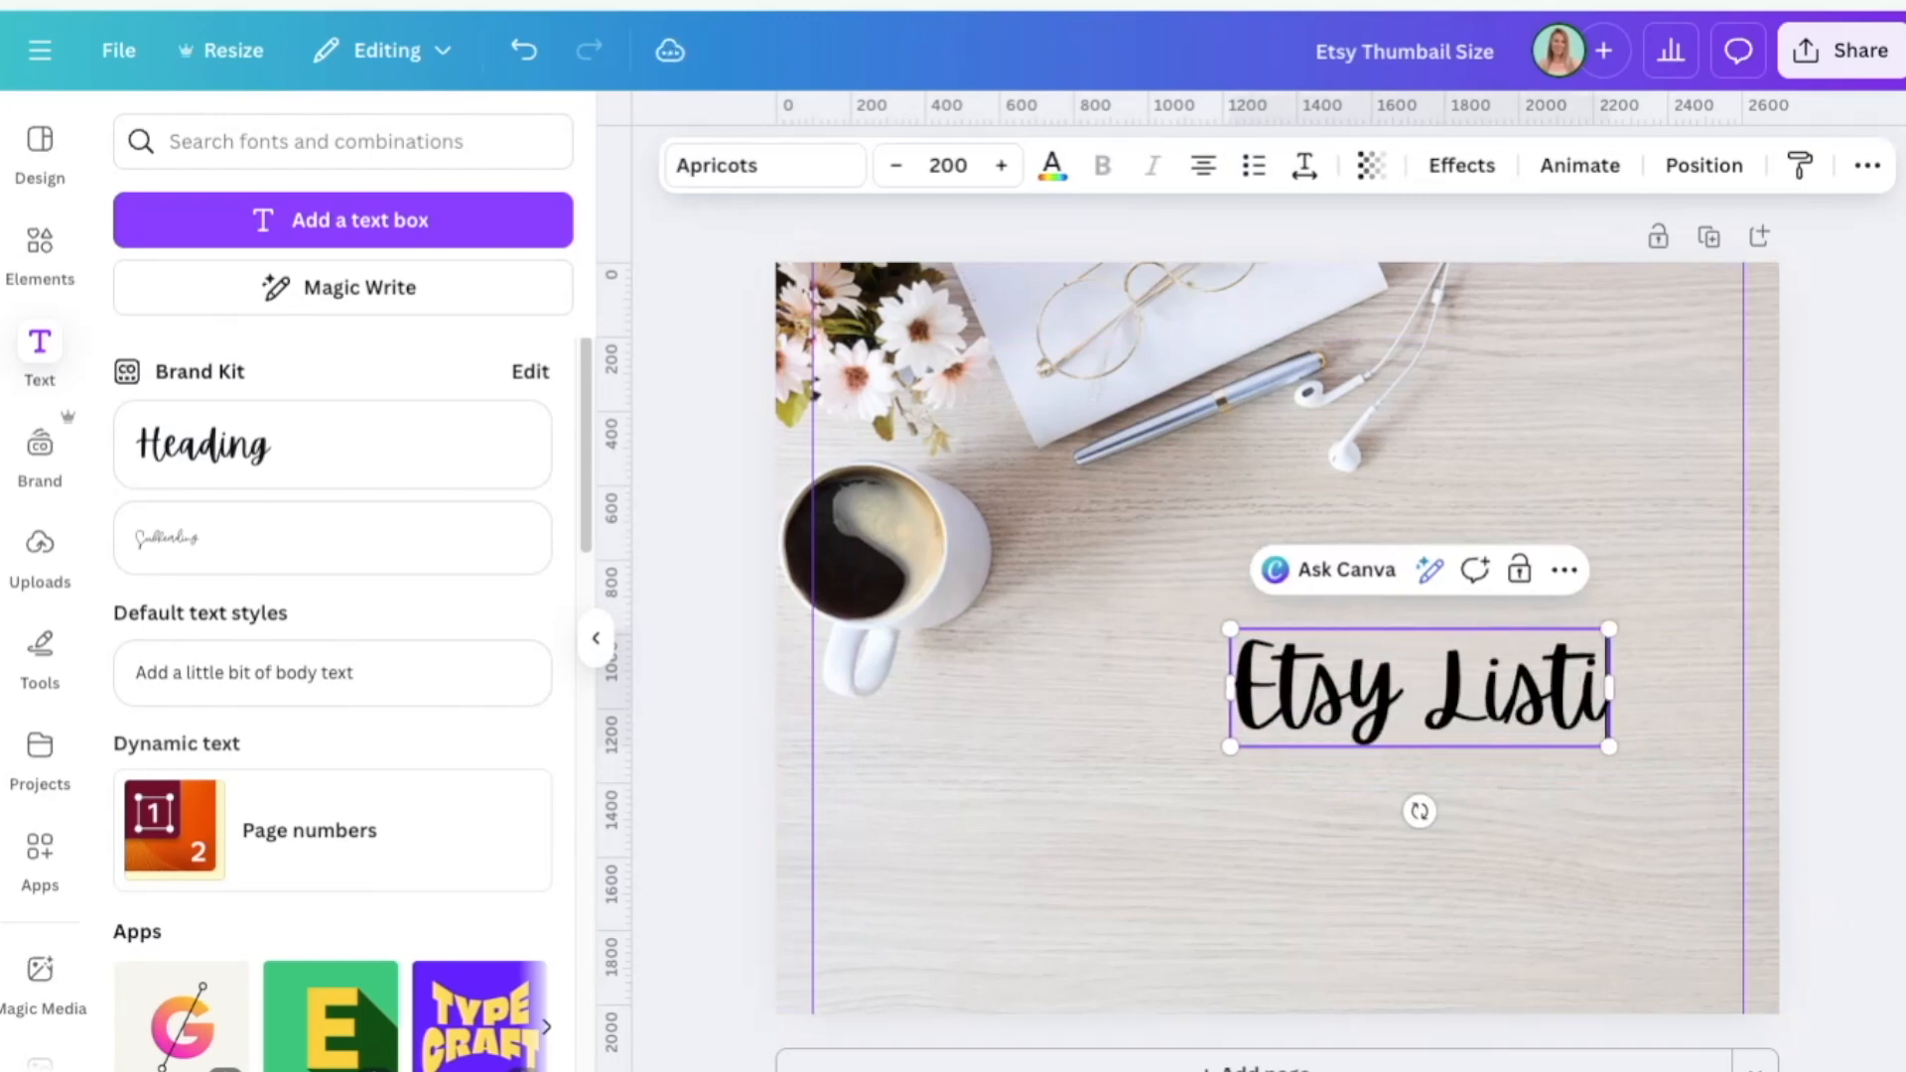
text(ng Size)
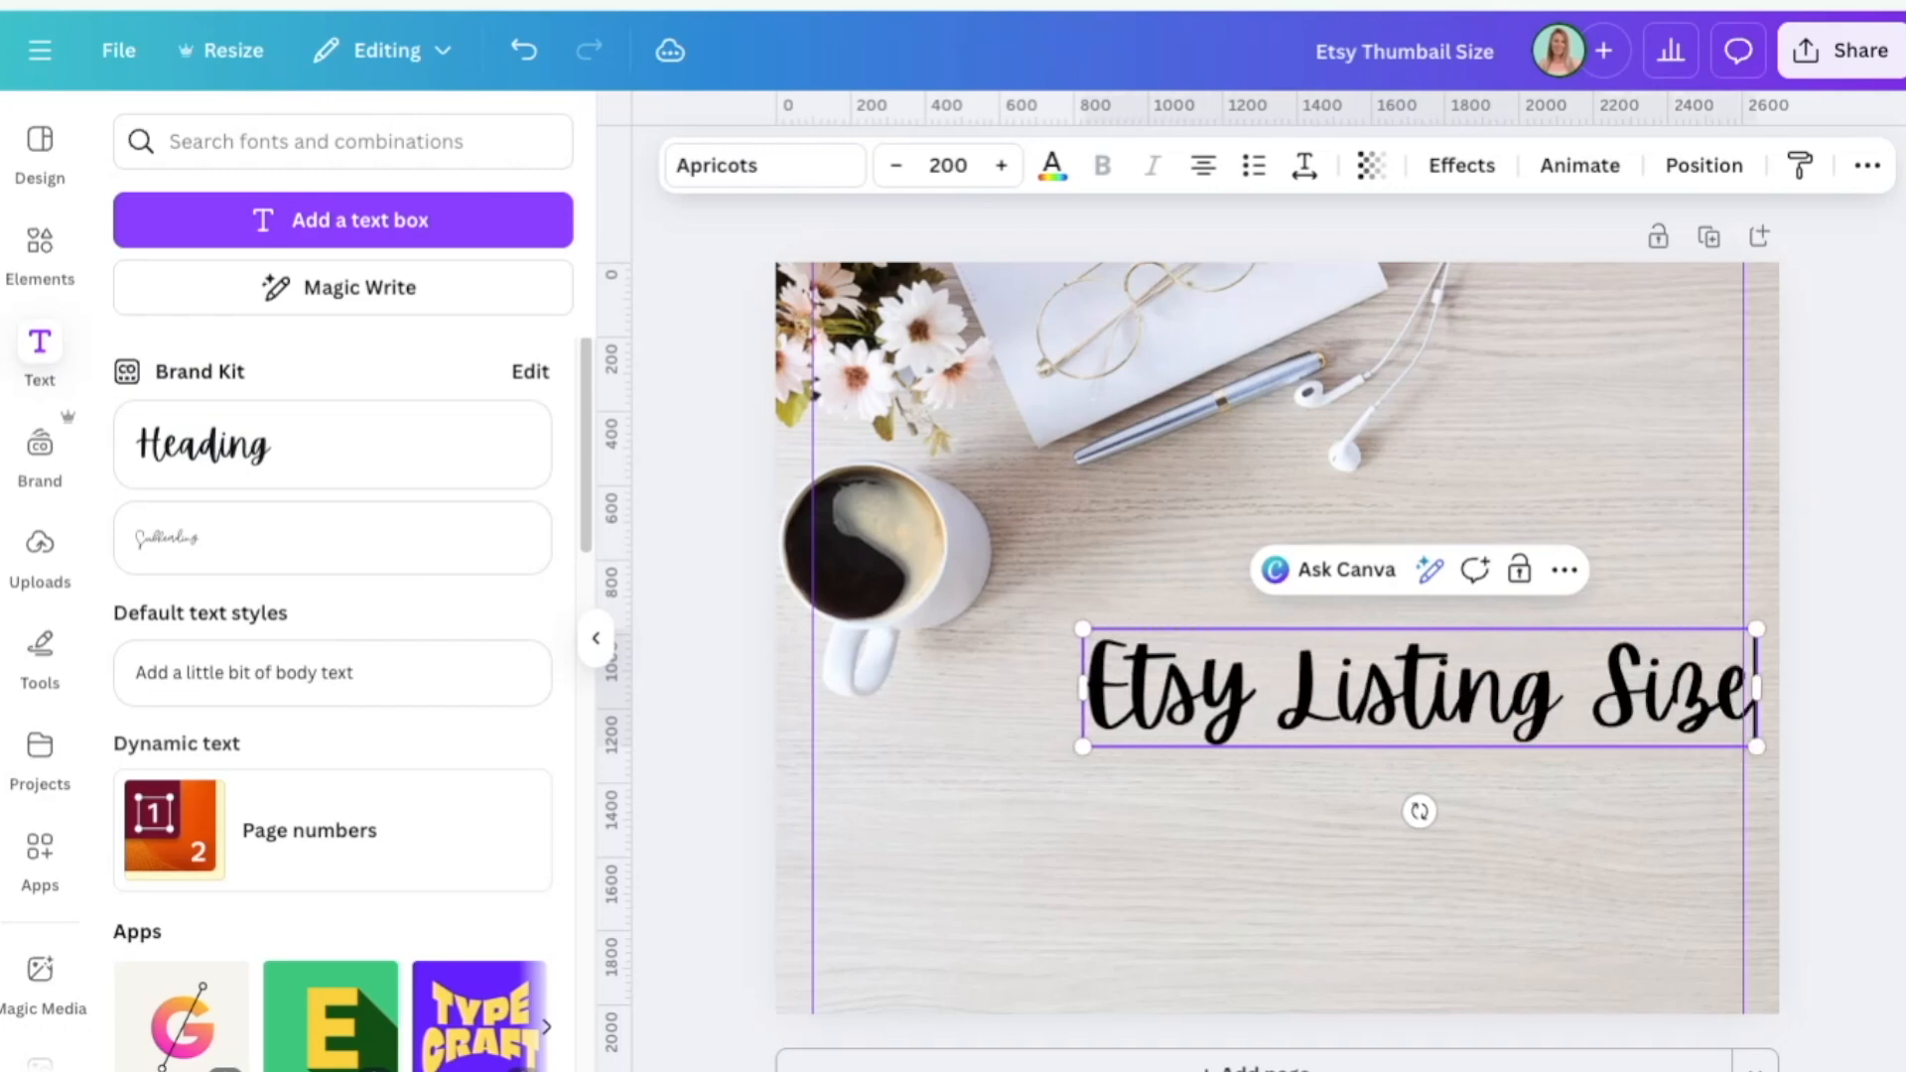
click(1099, 890)
drag(1440, 744, 1408, 701)
Add body text reading "2700 x 2025 pixels" and align it beneath the end of the "Etsy Listing Size" heading, inside the vertical guide
click(298, 675)
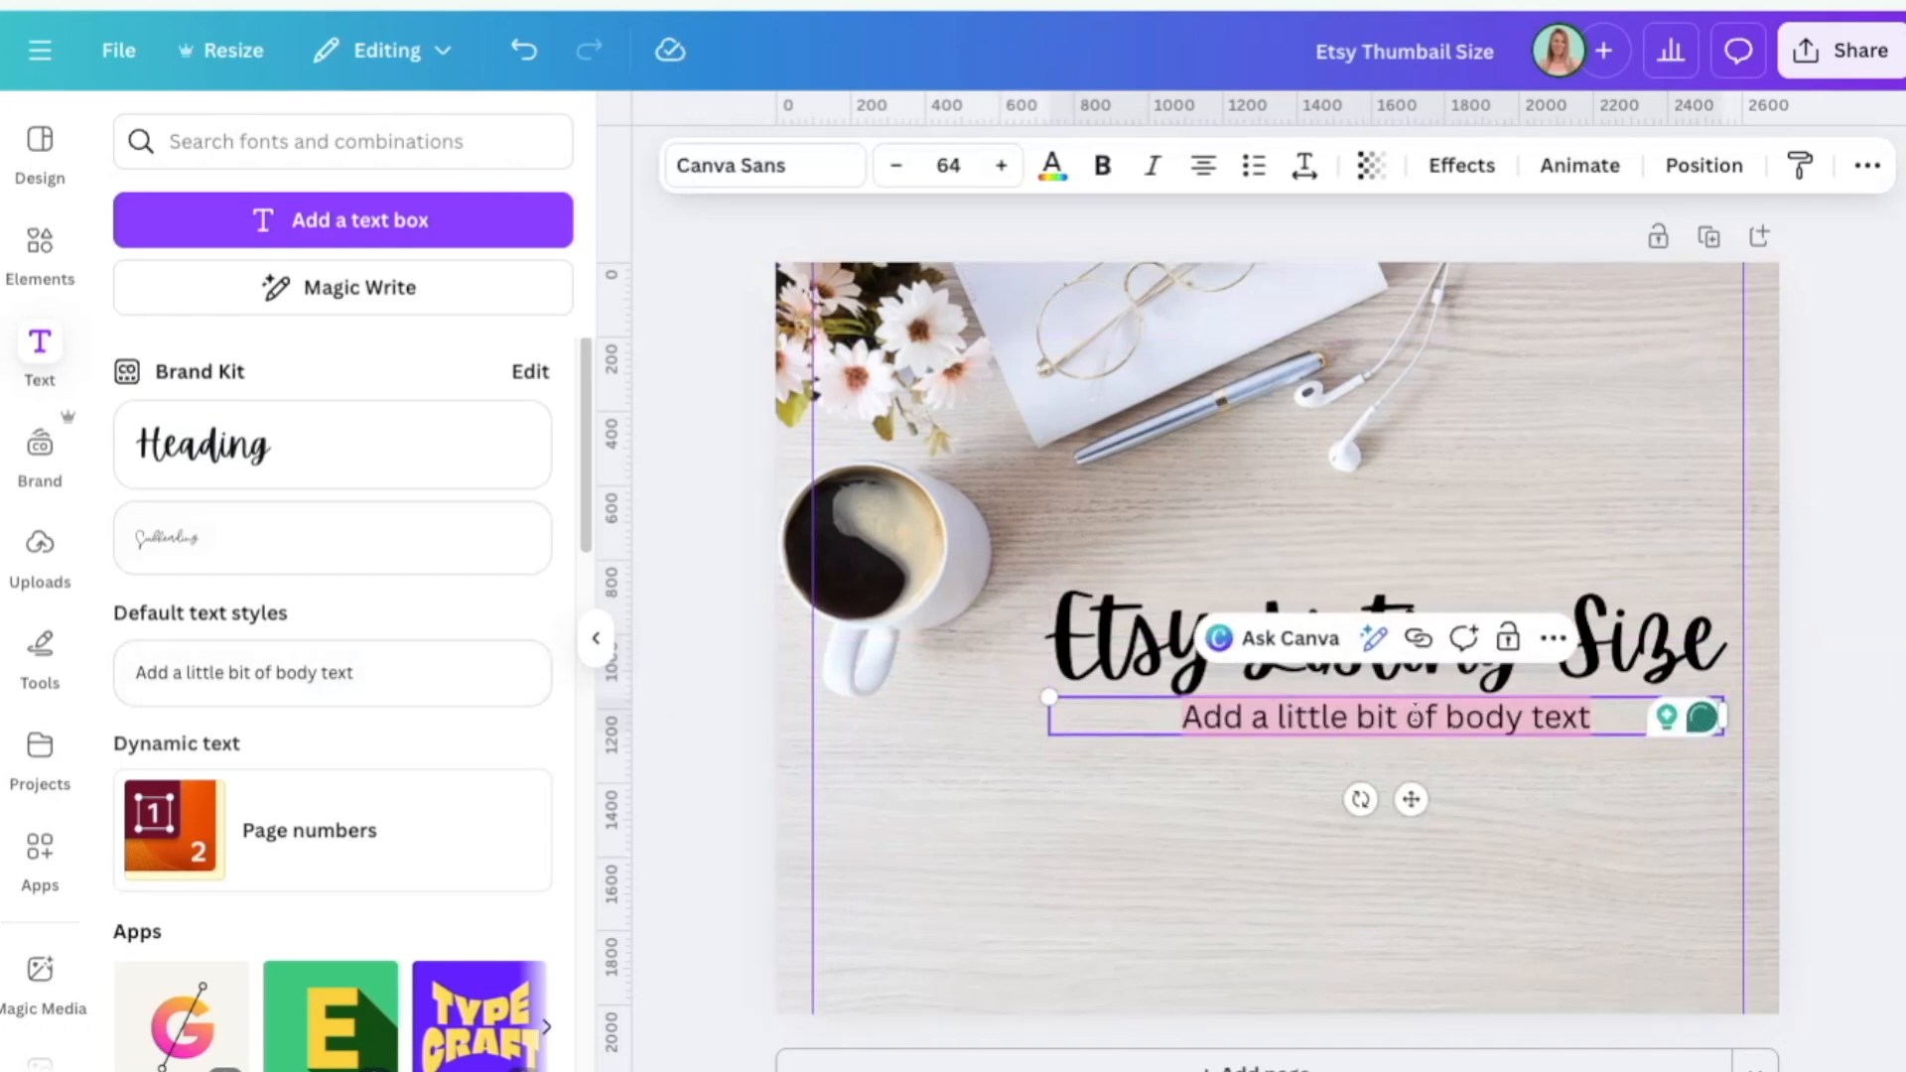
text(2700)
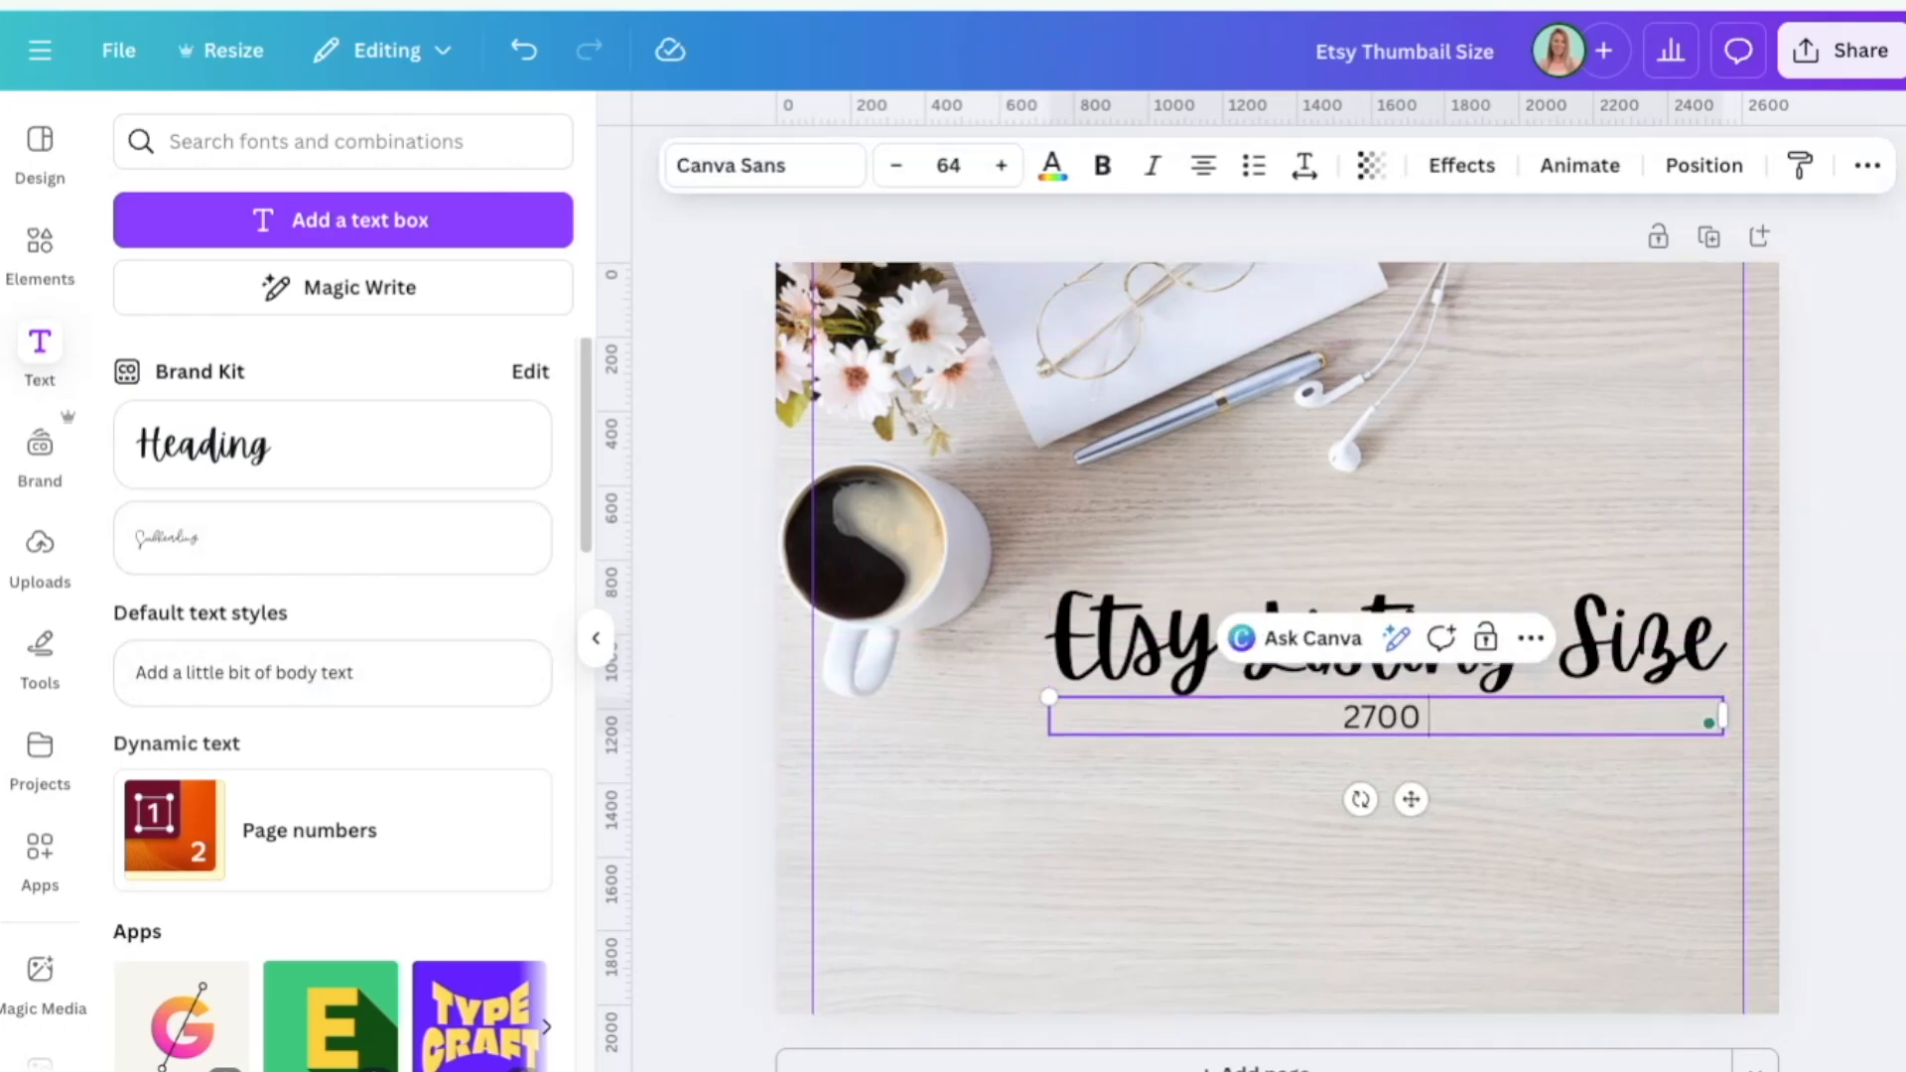
text( x 2025)
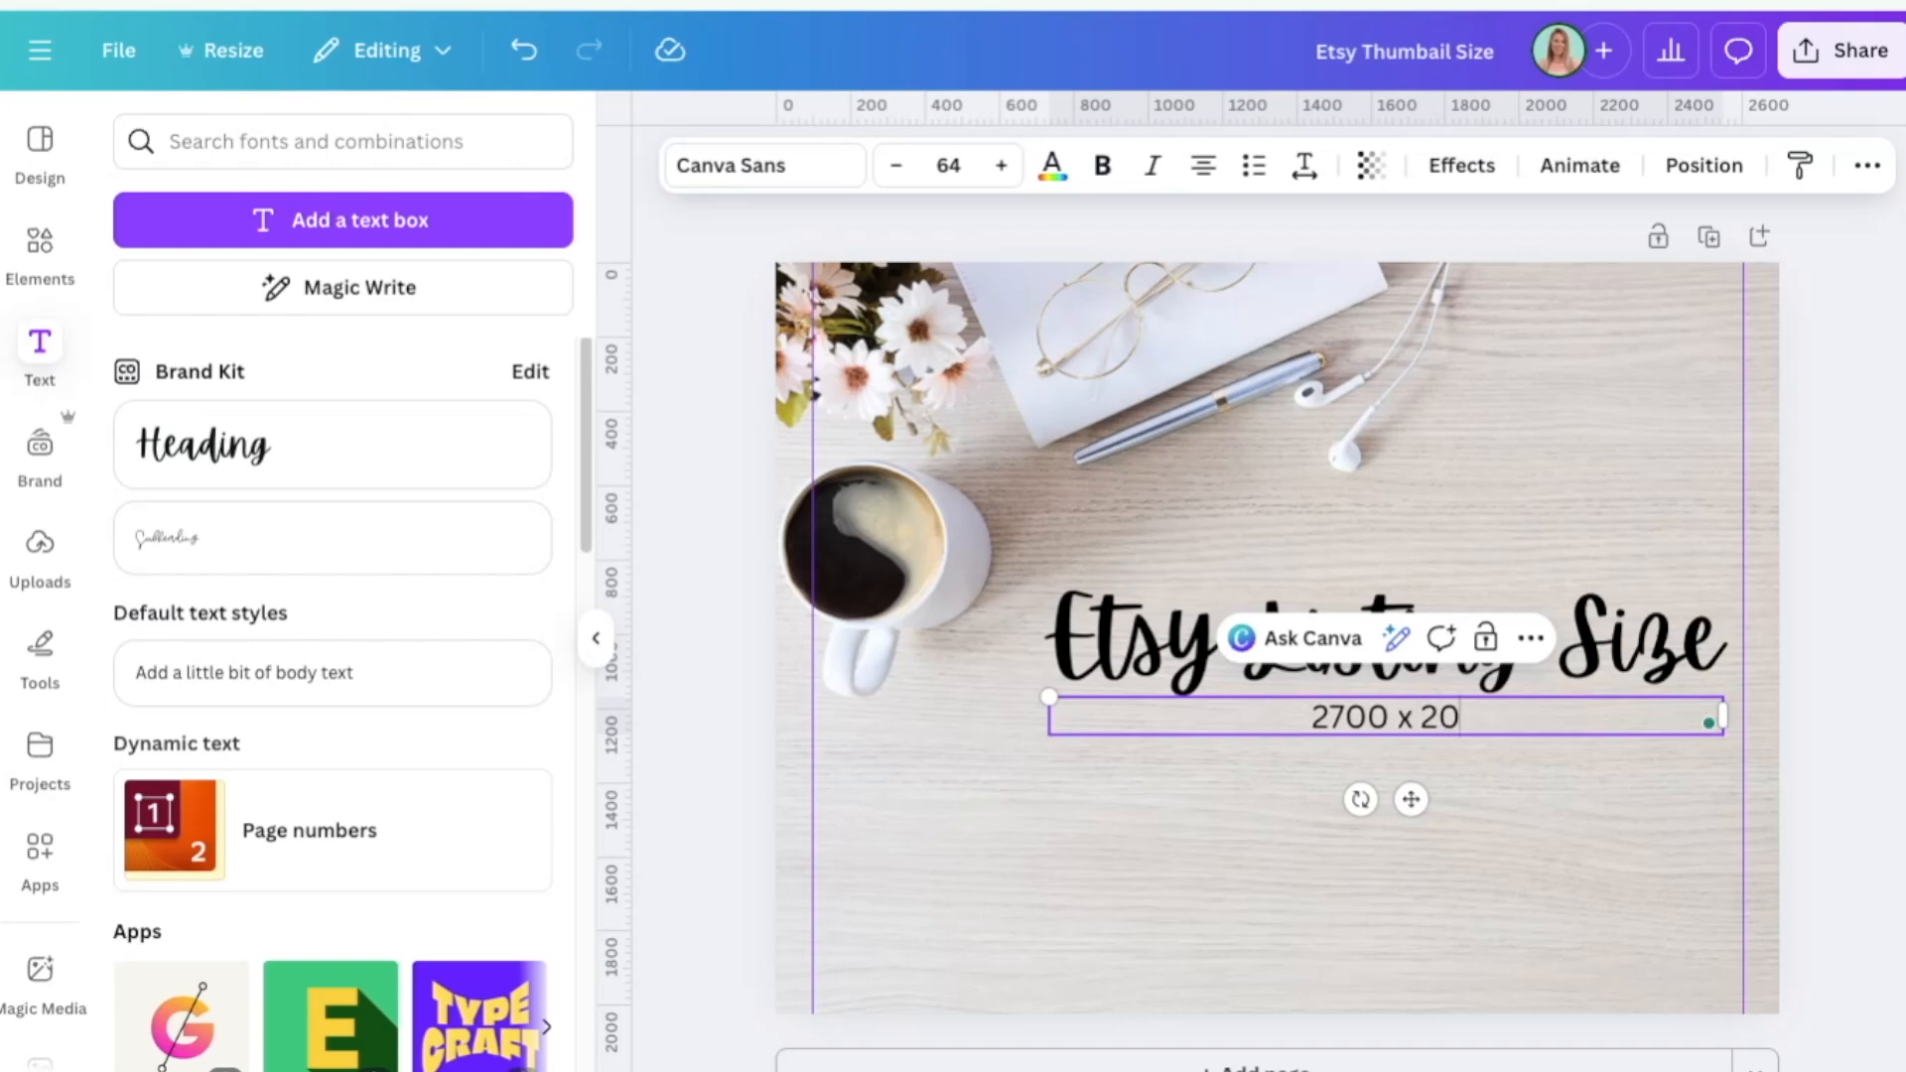
text( pixels)
drag(1049, 717, 1408, 716)
click(1763, 775)
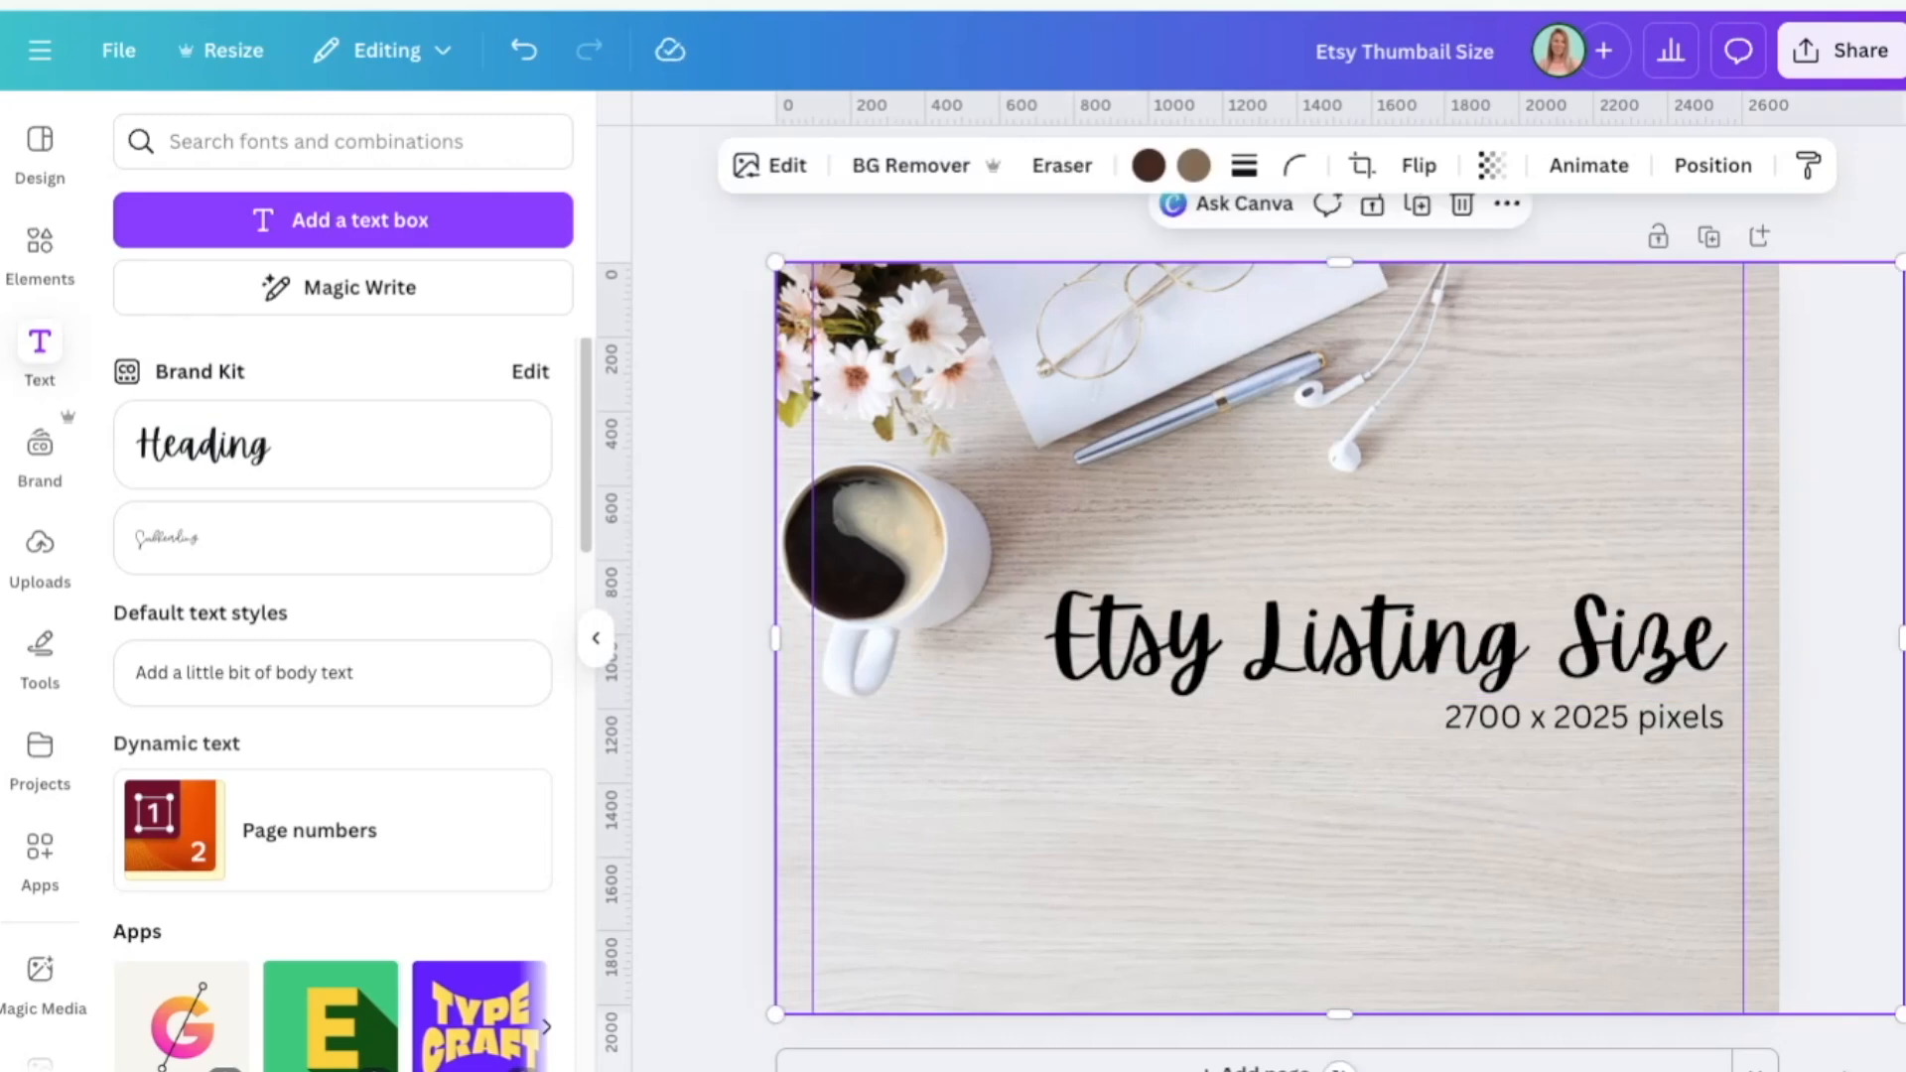
click(1837, 764)
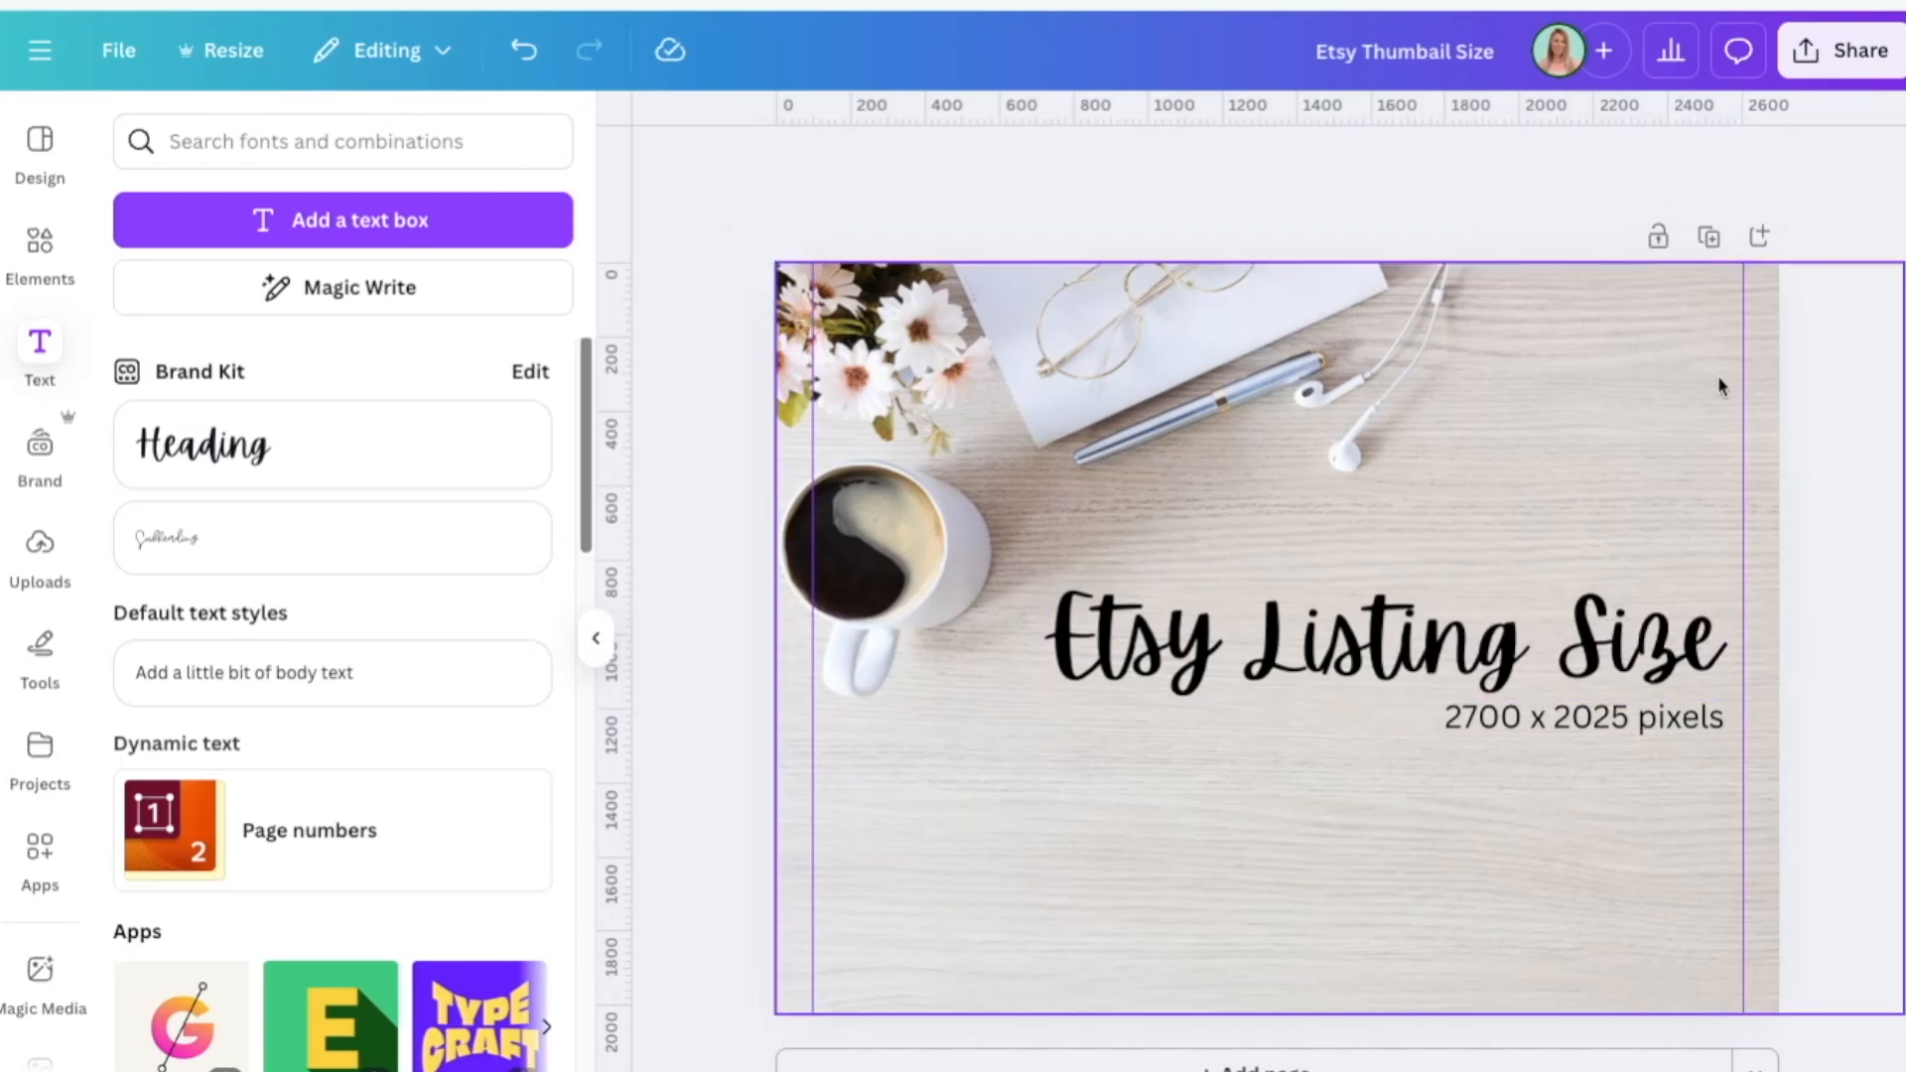
Download the thumbnail design as a PNG file at size 1, 2,700 × 2,025 px
click(1824, 58)
click(1412, 636)
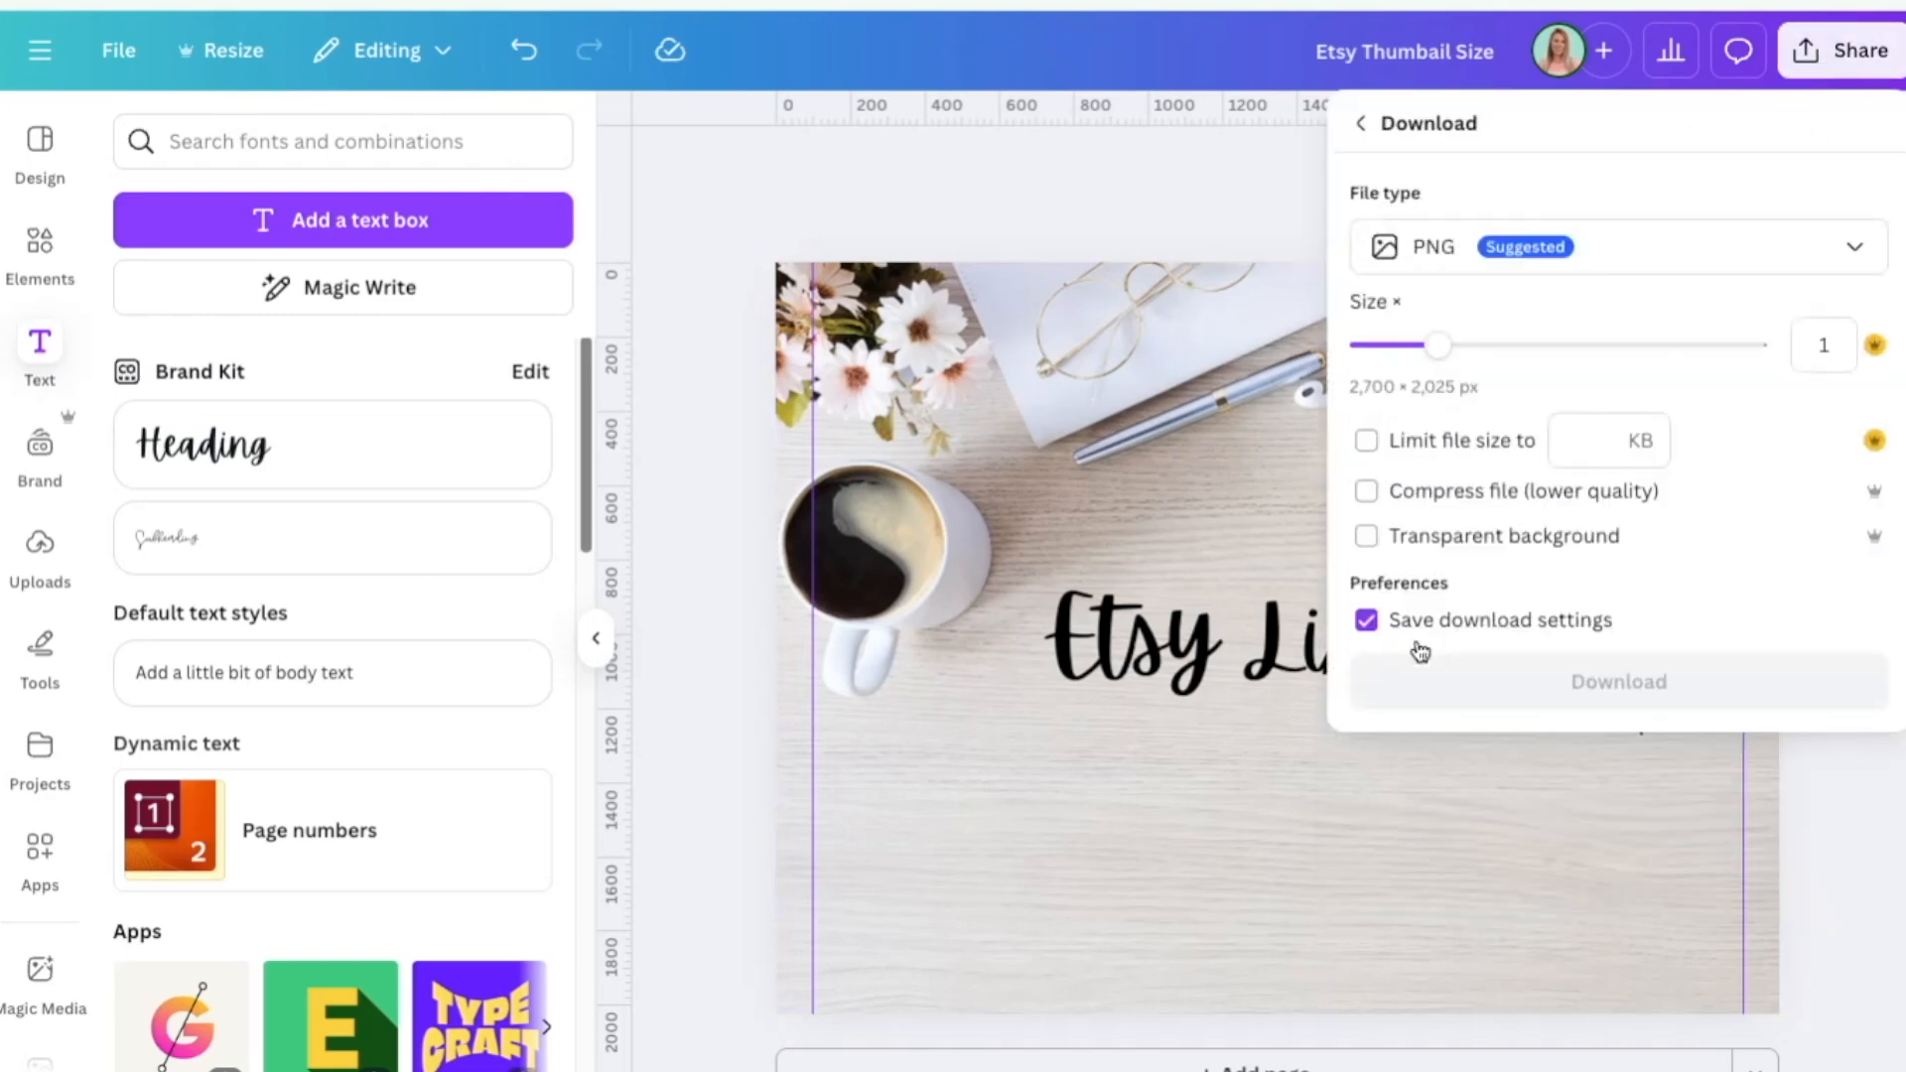
click(1509, 264)
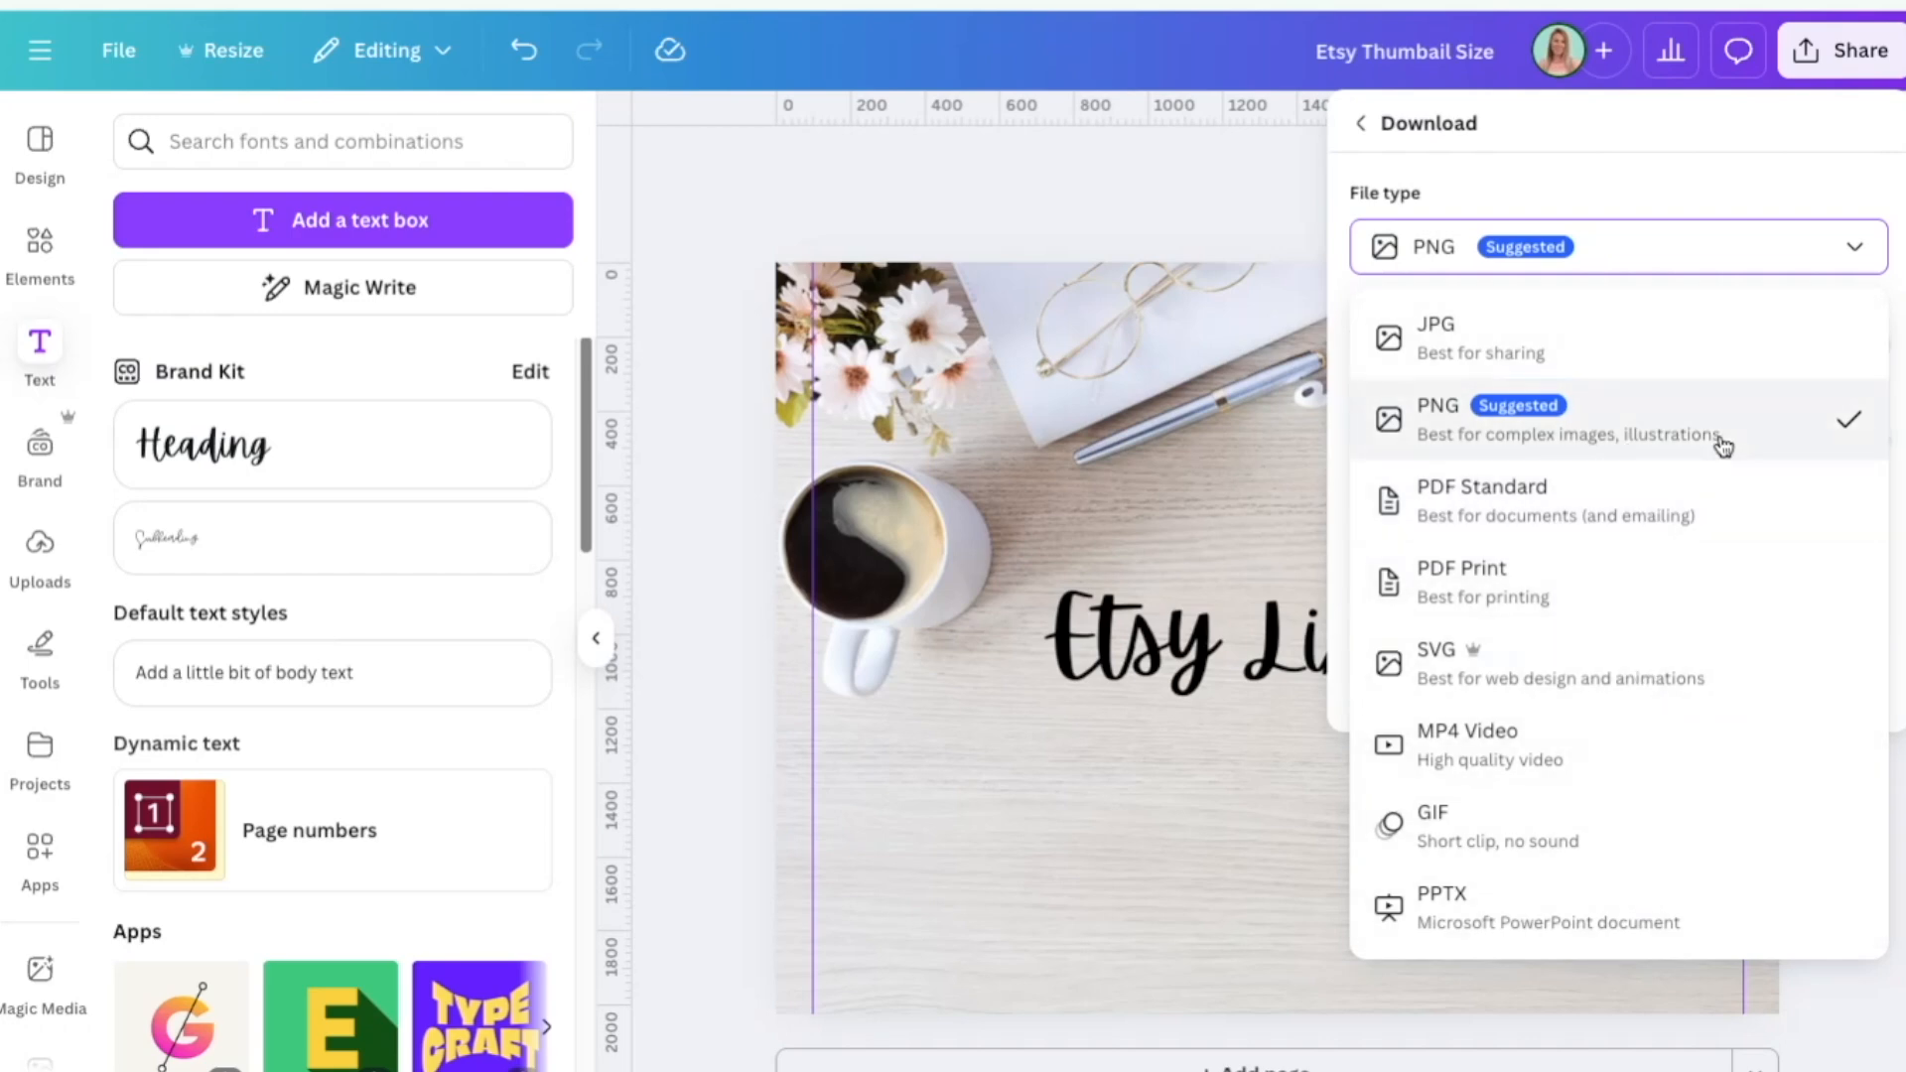
click(1586, 440)
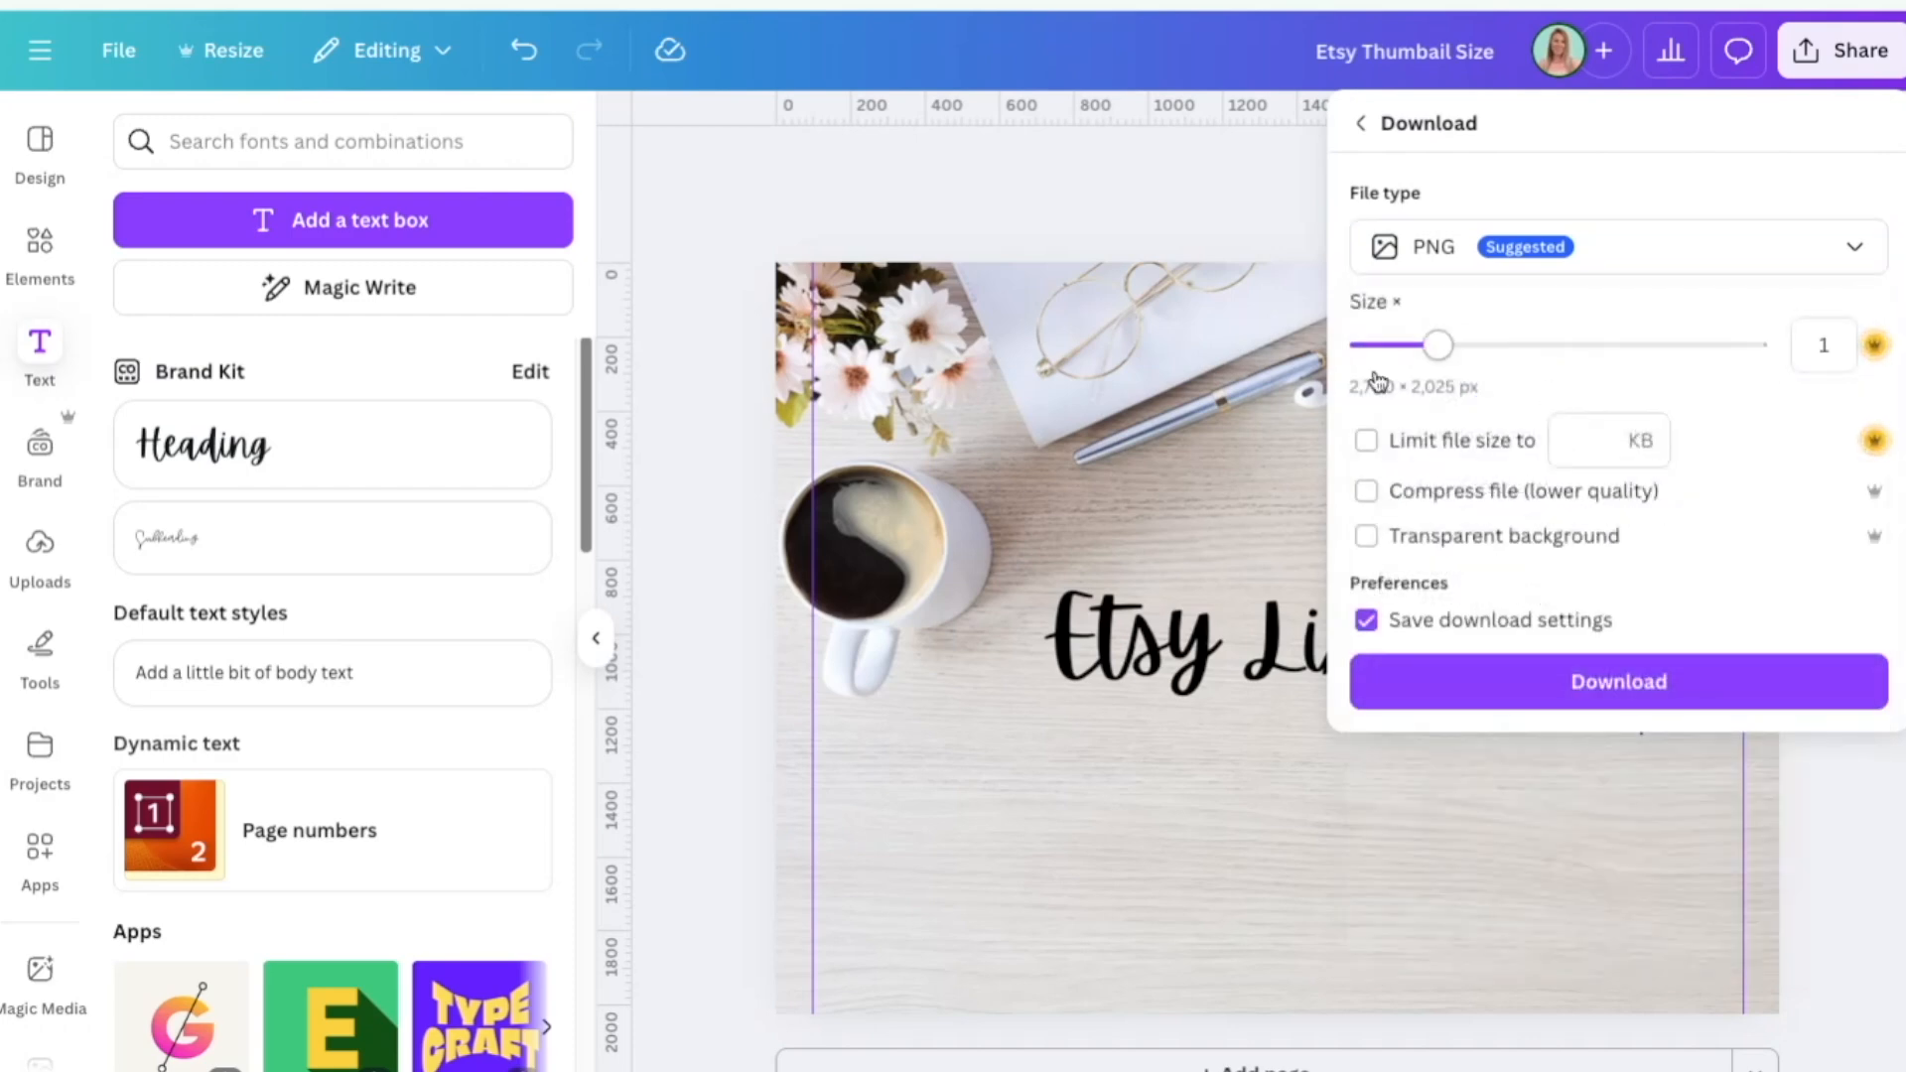
click(1521, 701)
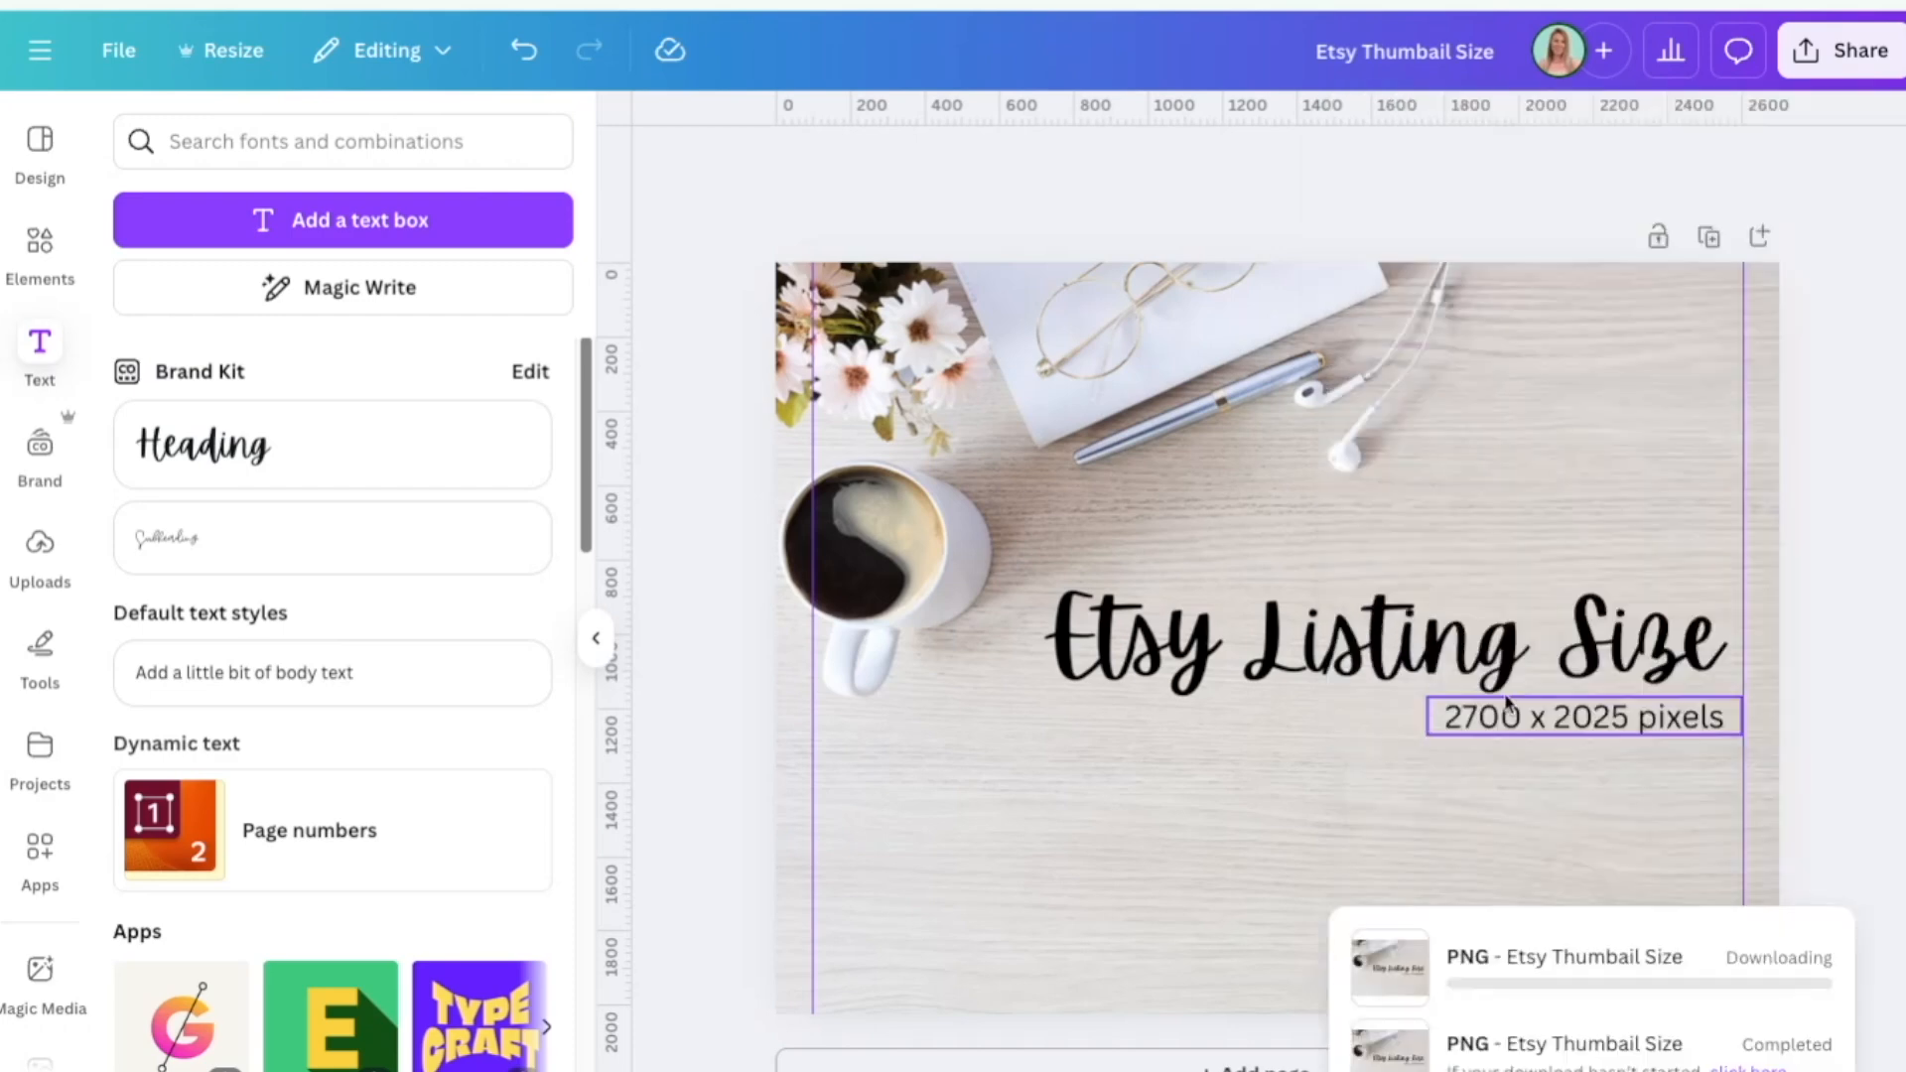